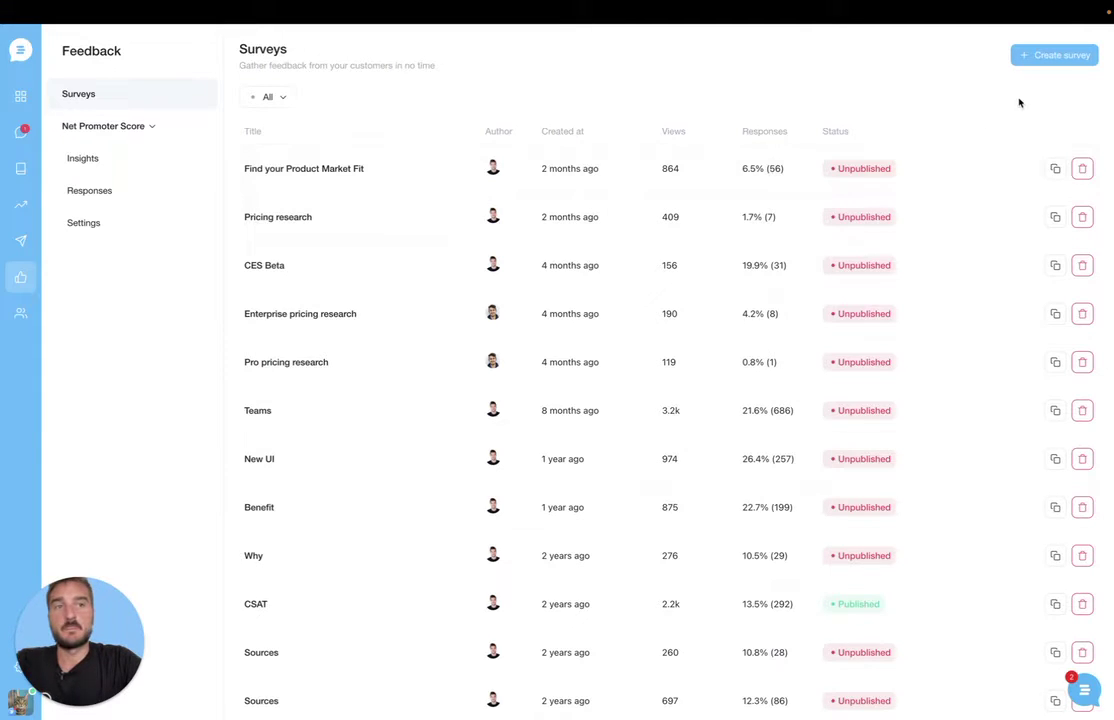
Review the insights of the Find your Product Market Fit survey, including its rates, questions and audience.
left_click(525, 170)
scroll(454, 355, "down", 2)
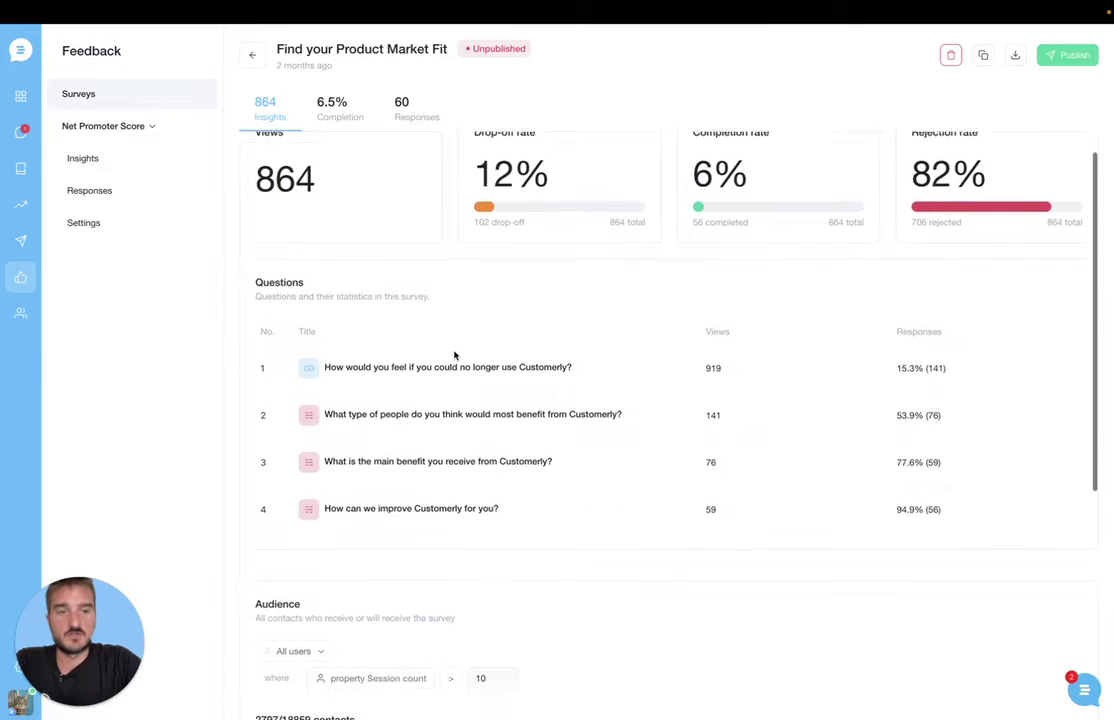
scroll(454, 355, "down", 3)
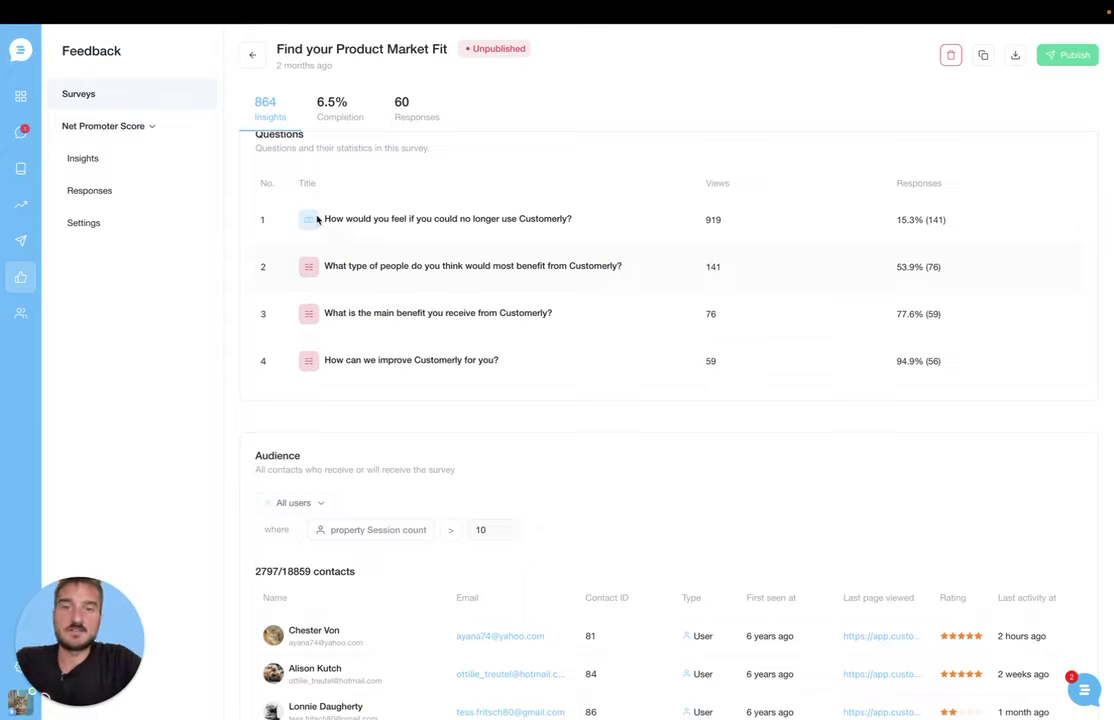
scroll(447, 305, "up", 2)
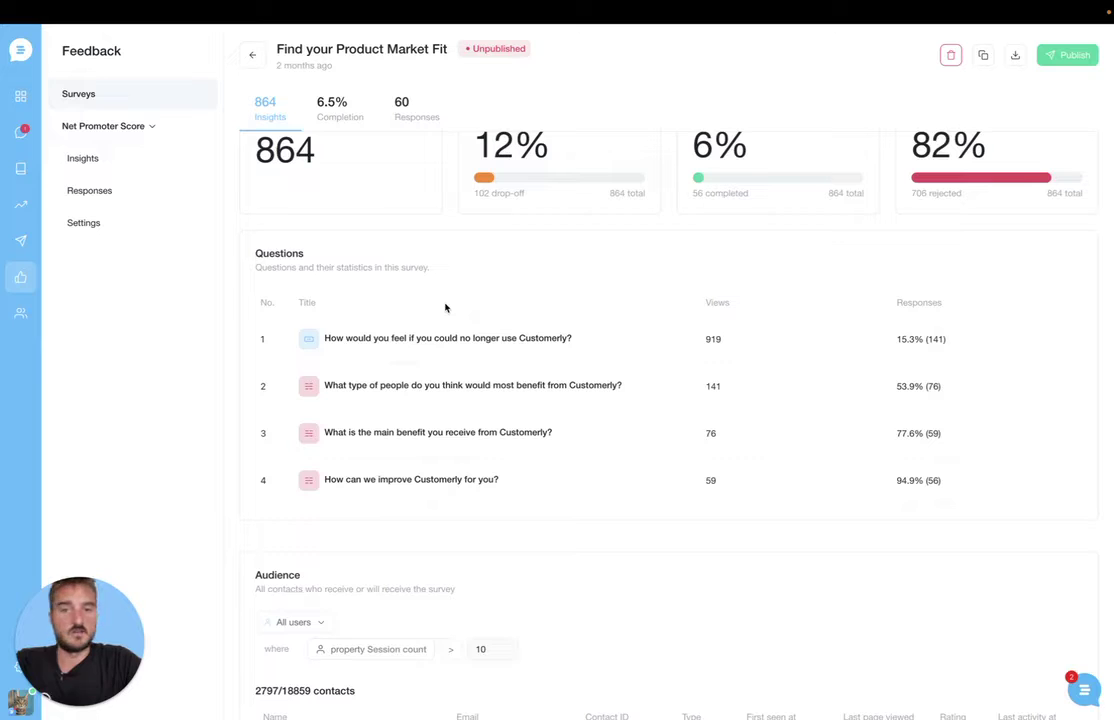
scroll(446, 308, "up", 1)
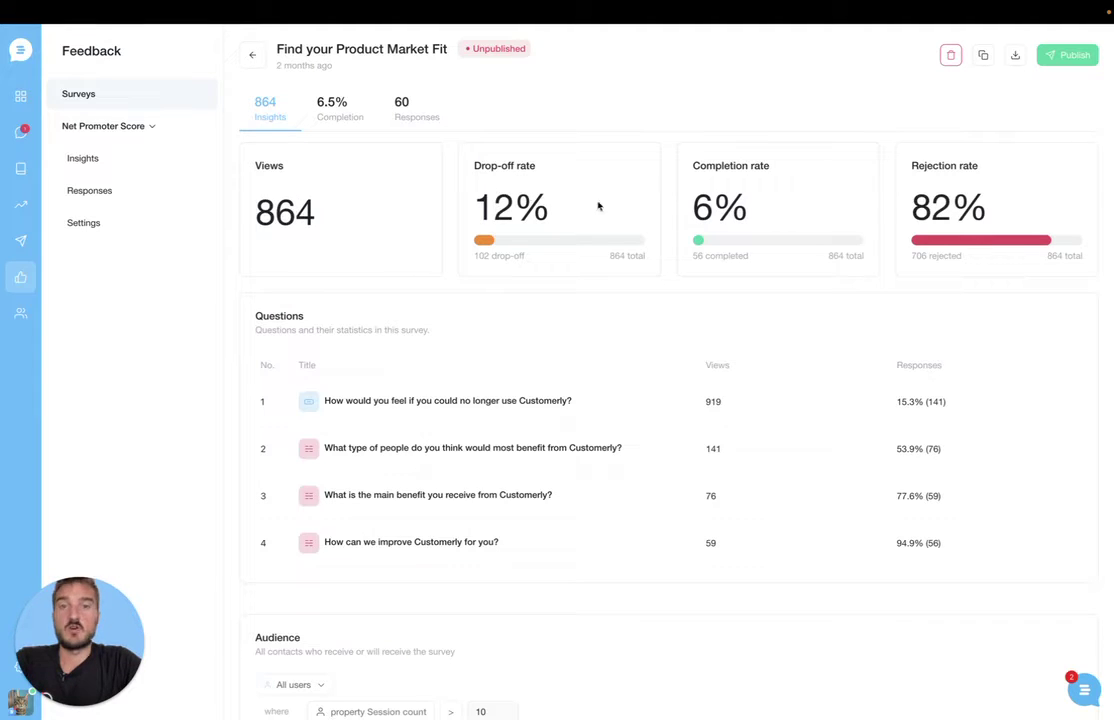
Examine the survey's completion results per question, loading more answers for questions #2 and #3.
left_click(332, 111)
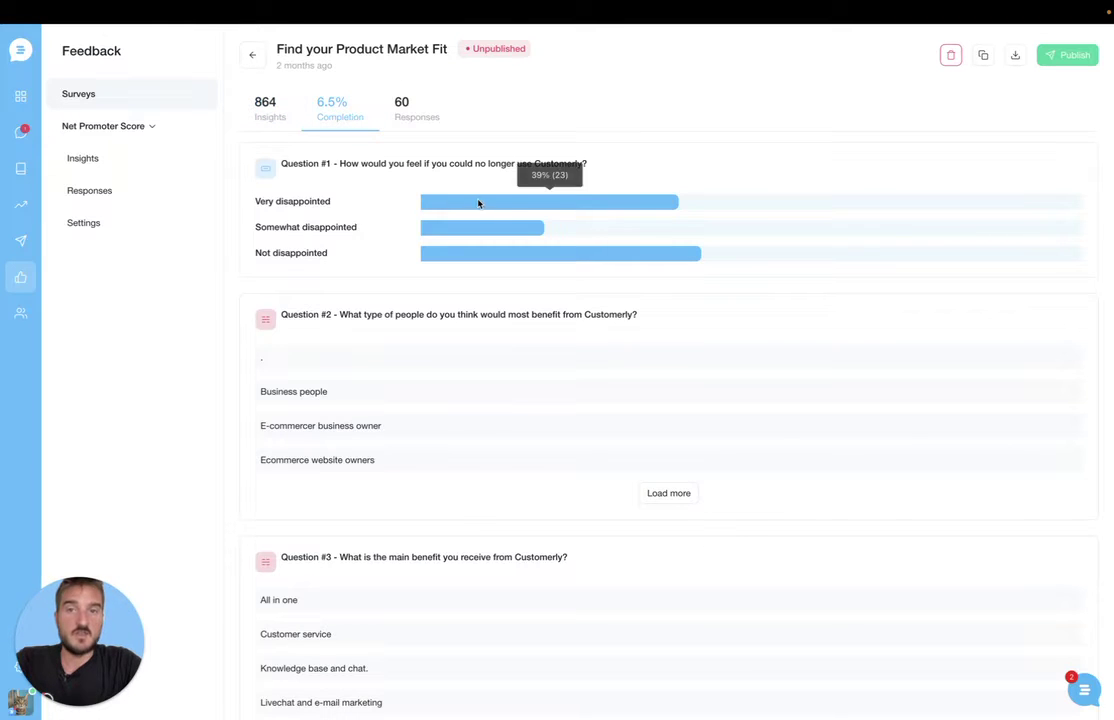
mouse_move(460, 251)
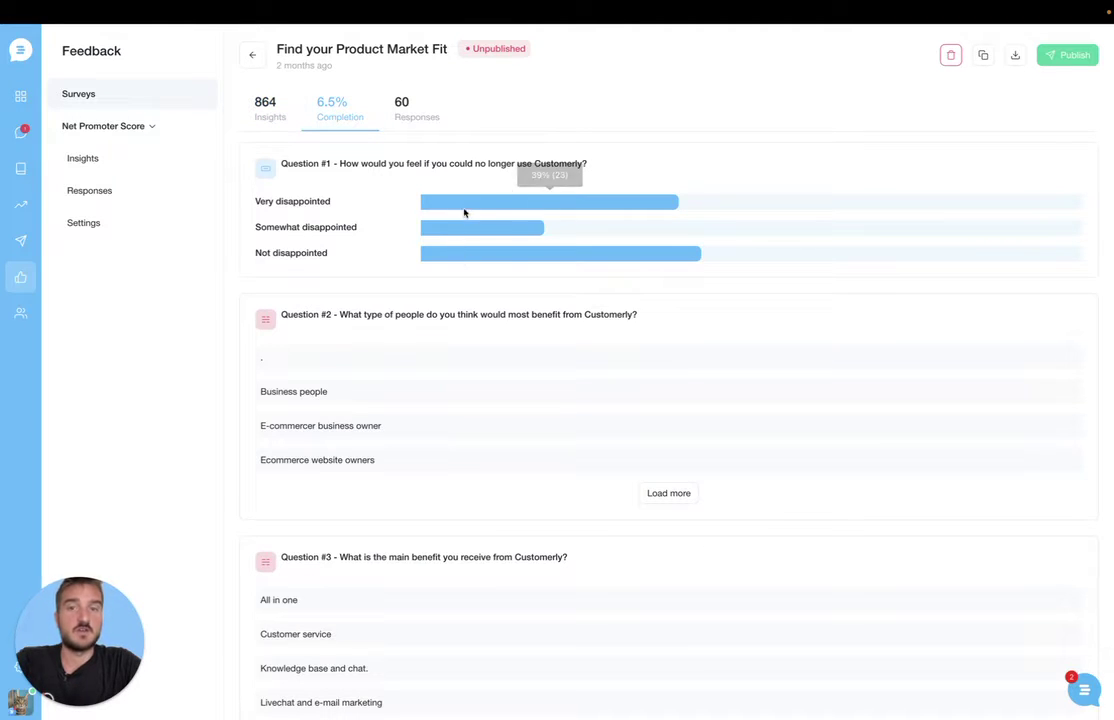
mouse_move(501, 200)
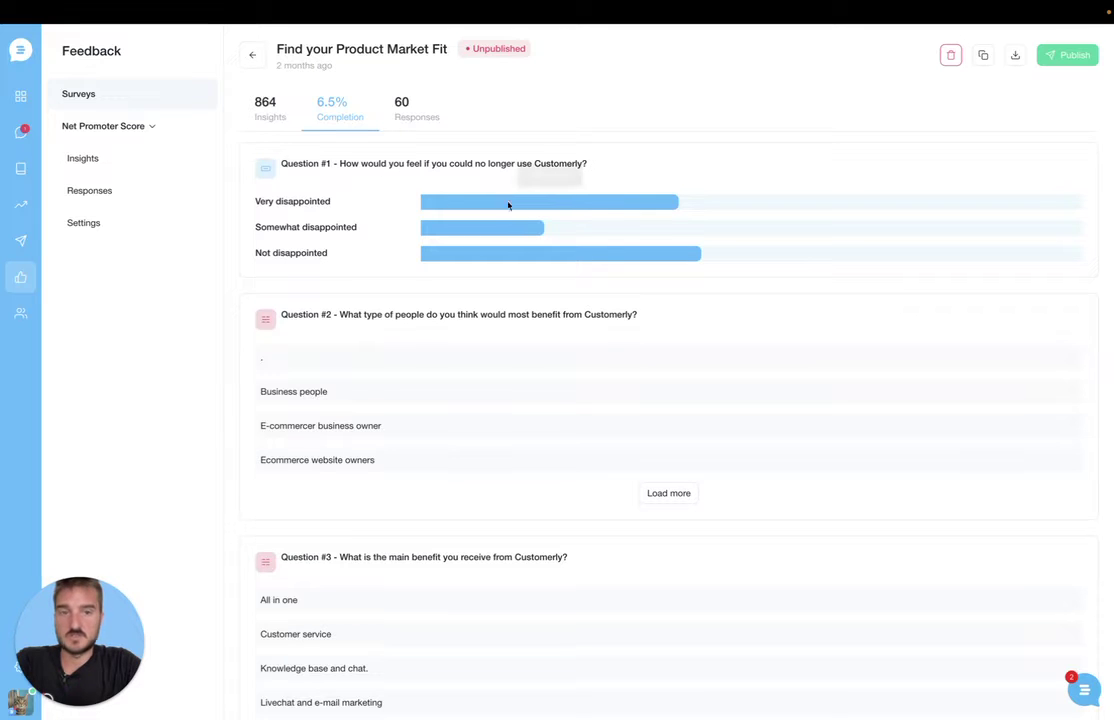
scroll(398, 290, "down", 2)
scroll(398, 290, "down", 2)
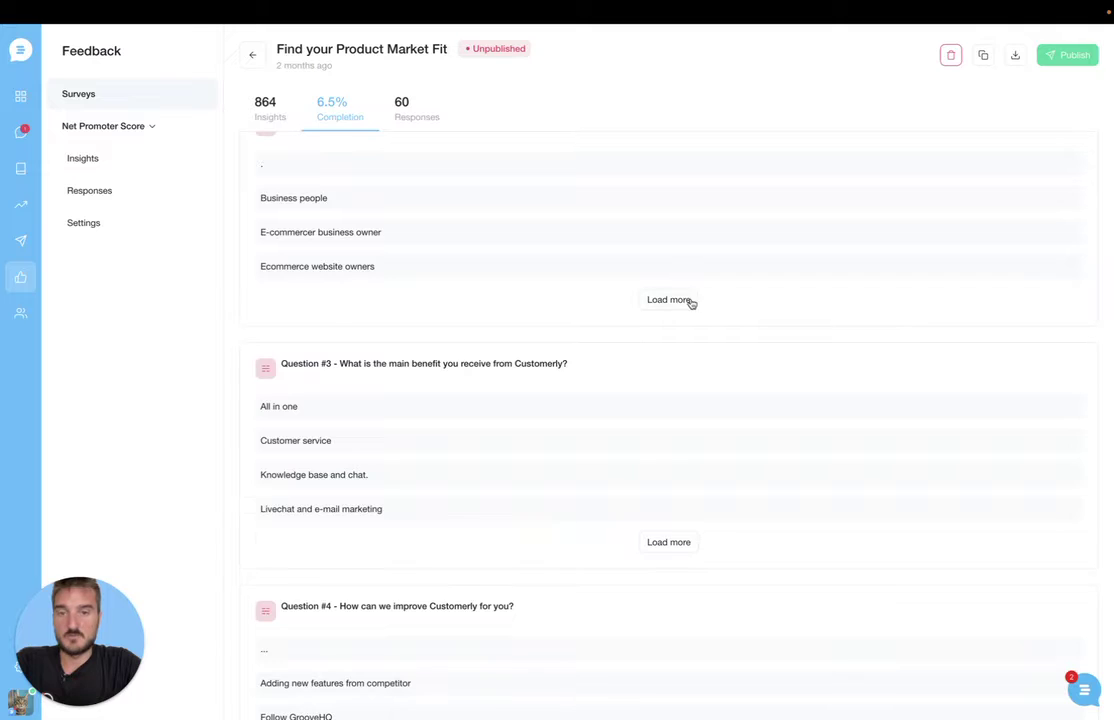
left_click(689, 300)
scroll(584, 356, "down", 4)
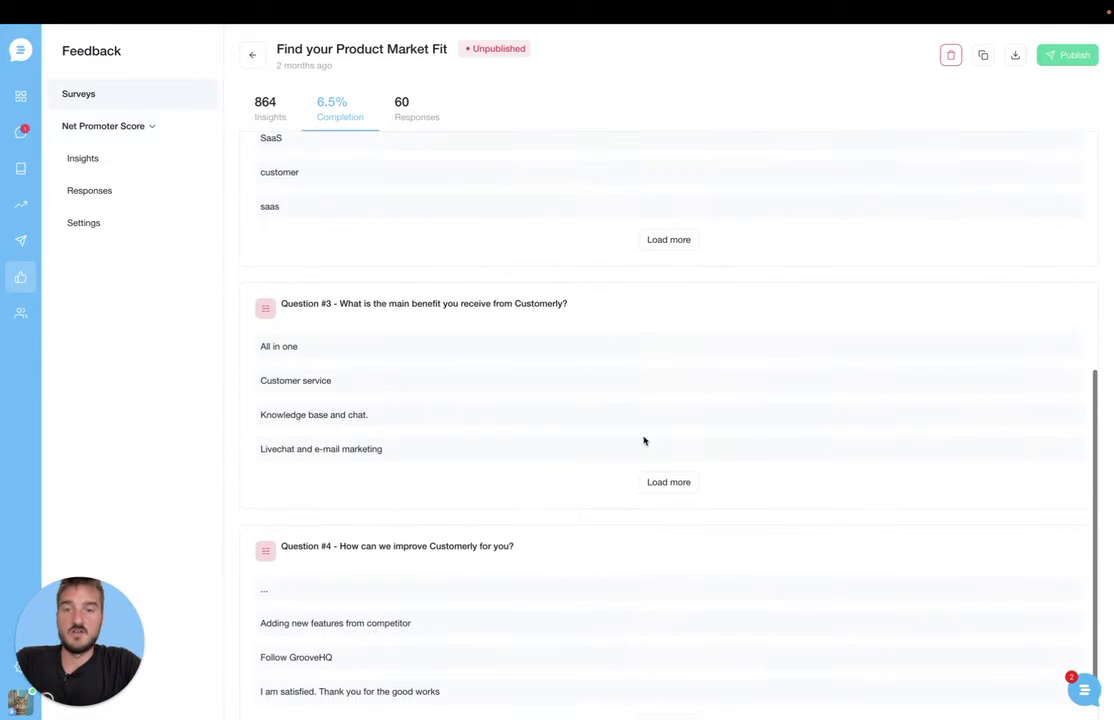
left_click(655, 481)
scroll(644, 450, "down", 4)
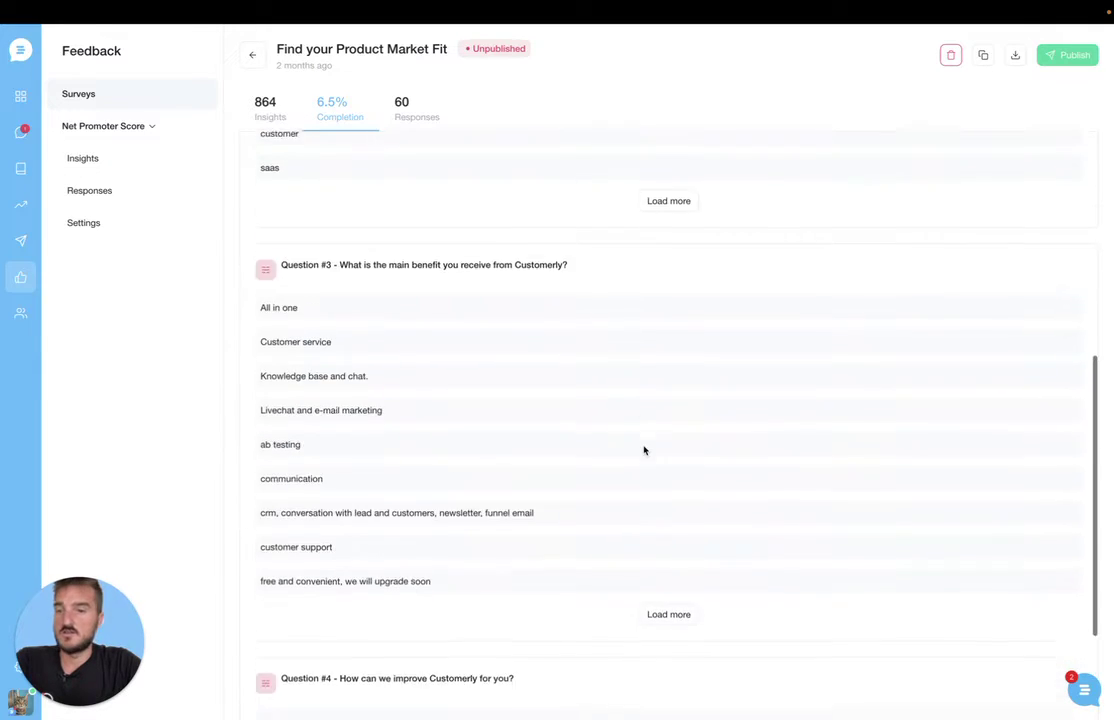
View the survey's individual responses and inspect the answers of one contact who responded 2 months ago.
left_click(418, 119)
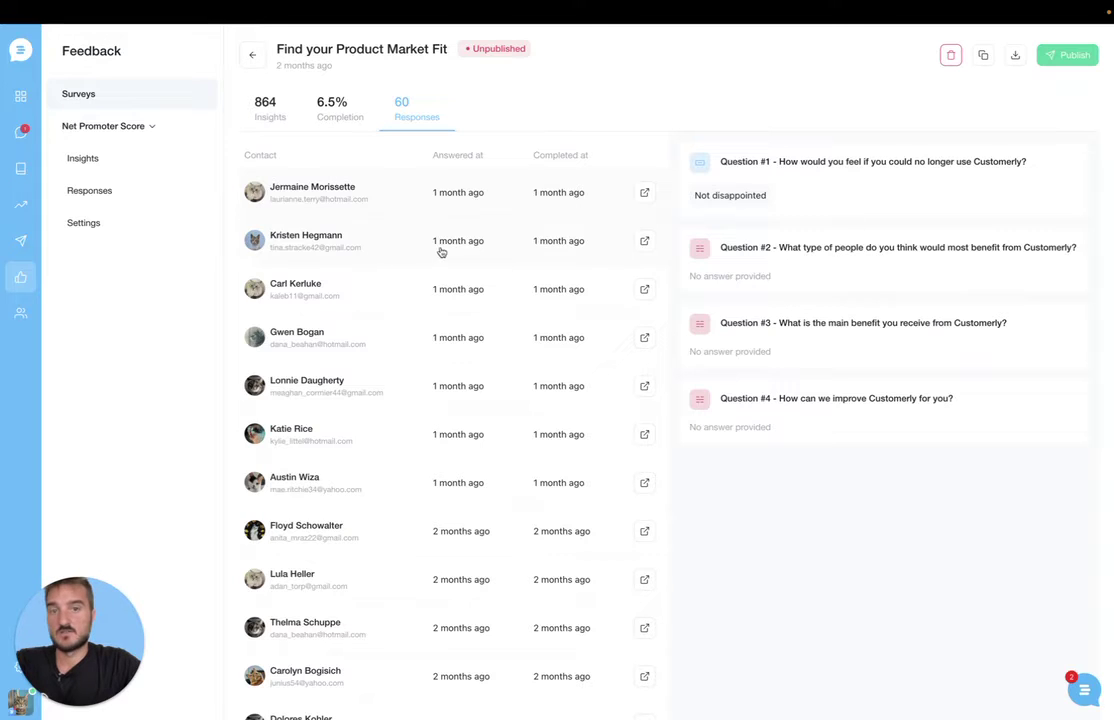
scroll(443, 393, "down", 5)
left_click(396, 376)
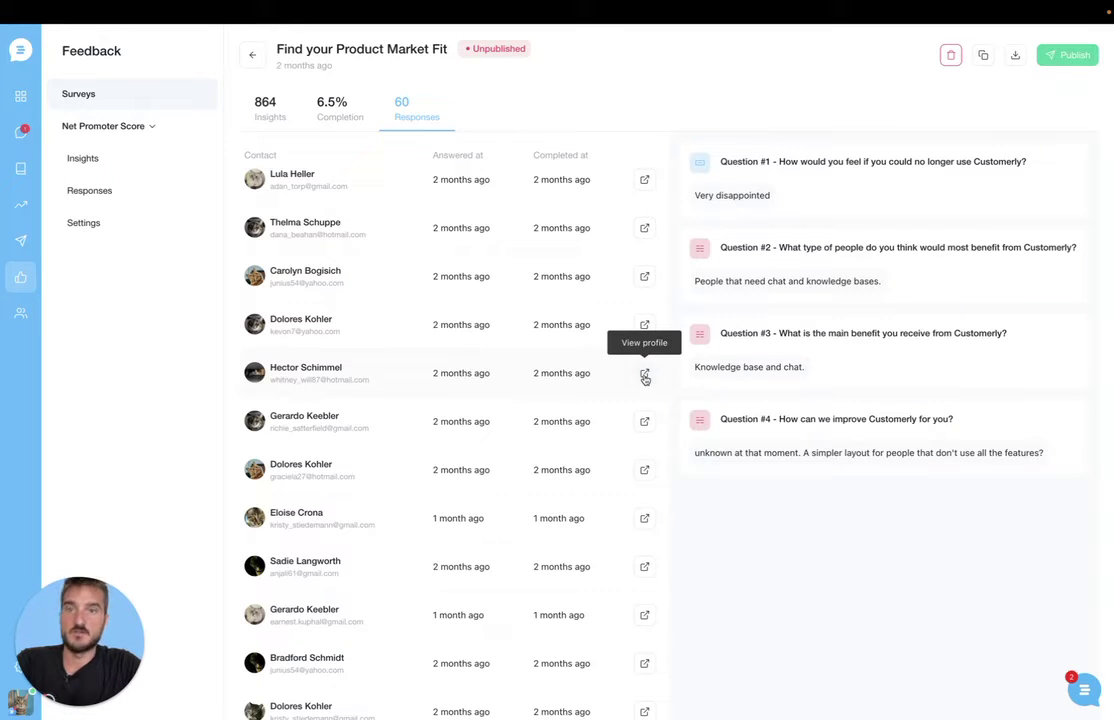
Return to the survey list and create a new survey from the Customer Effort Score template.
left_click(252, 55)
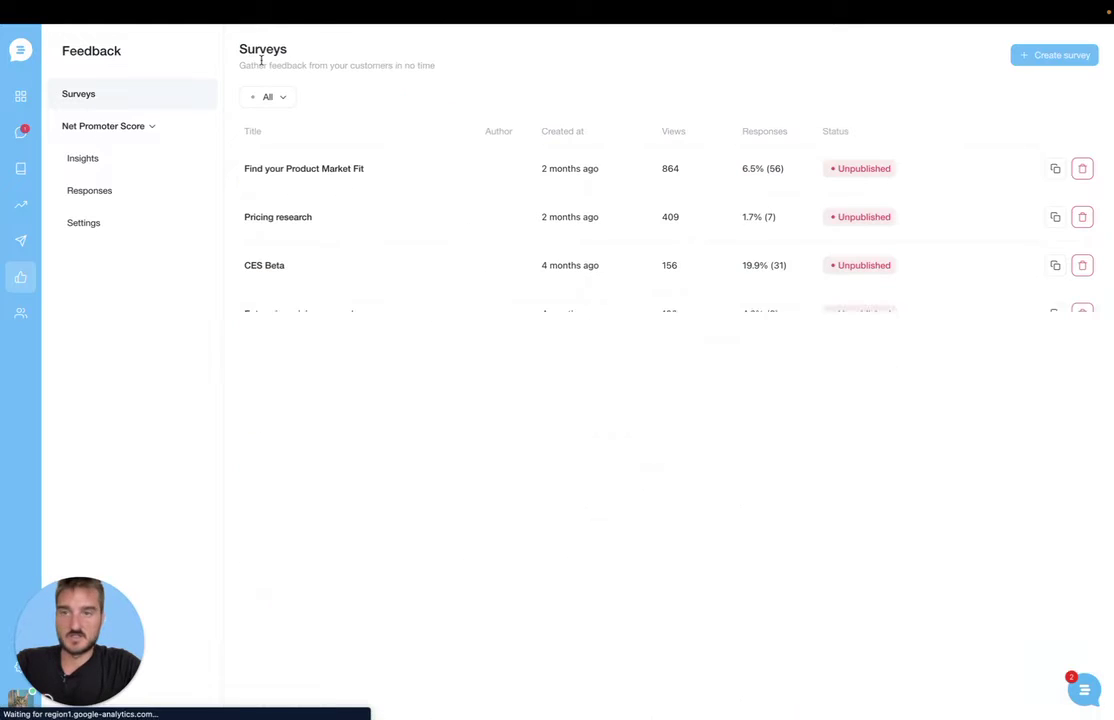
left_click(1052, 57)
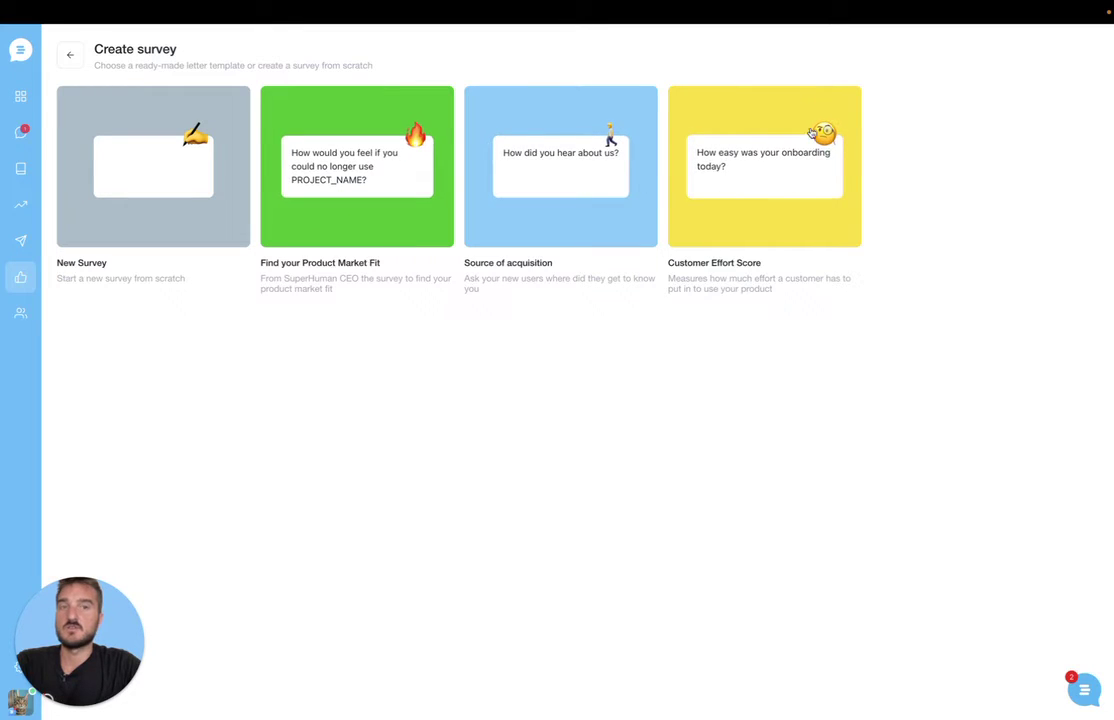
left_click(749, 186)
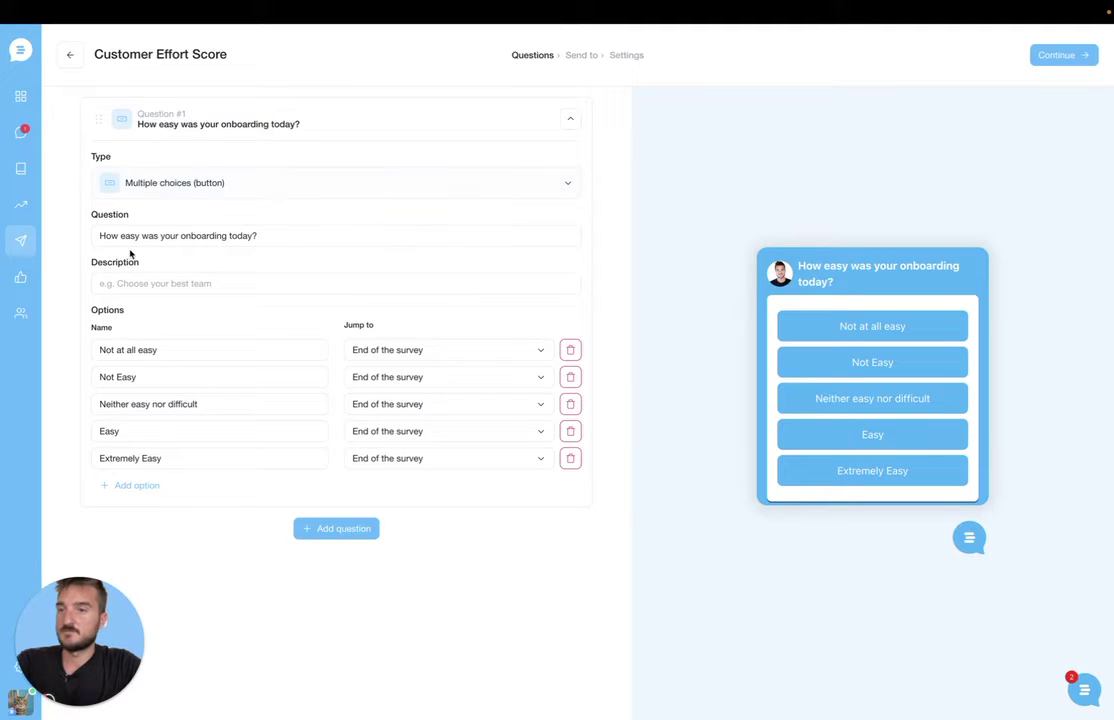
left_click_drag(99, 236, 279, 234)
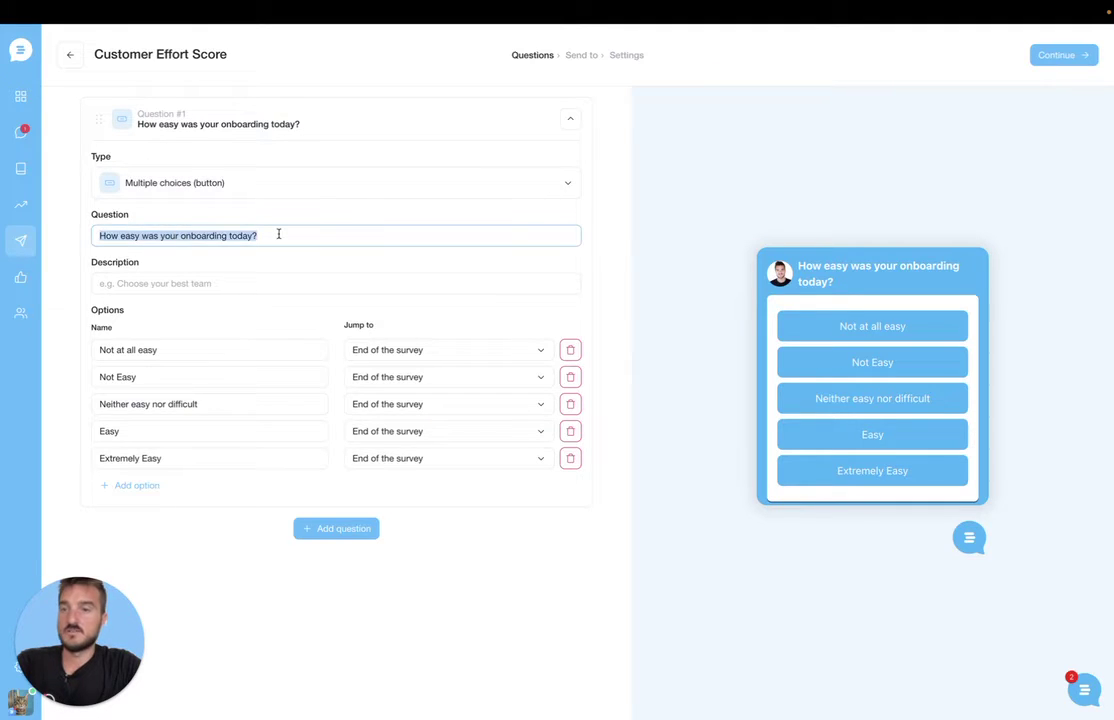
left_click(269, 240)
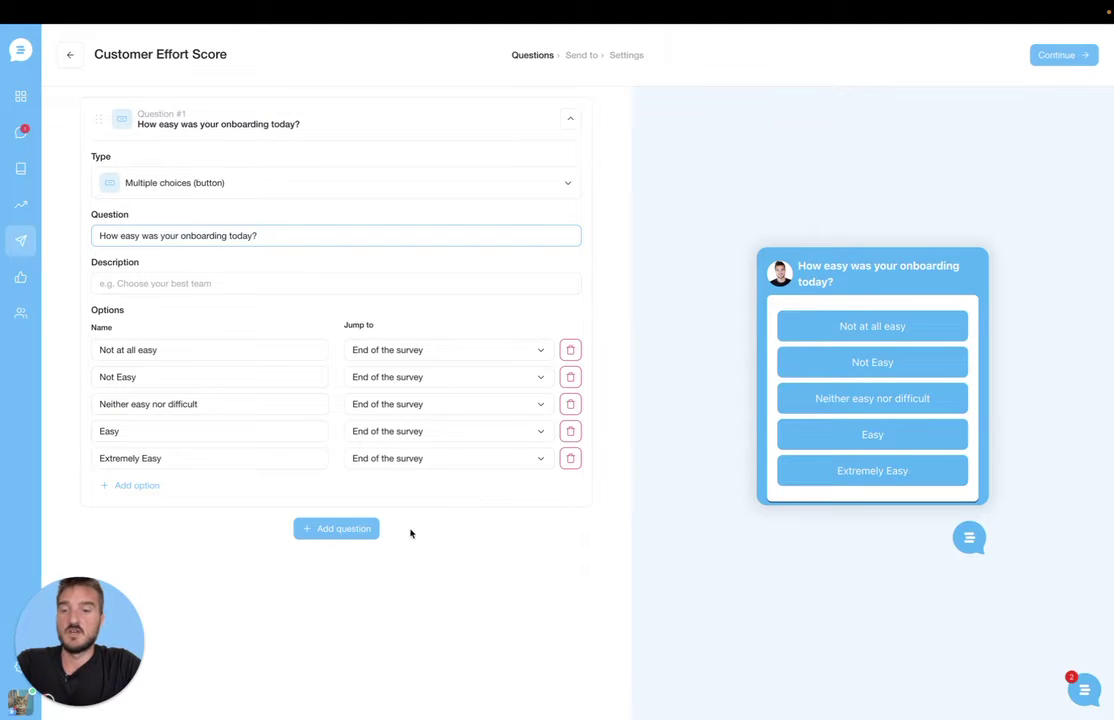
Add a second question to the survey and set its type to Long text.
left_click(347, 531)
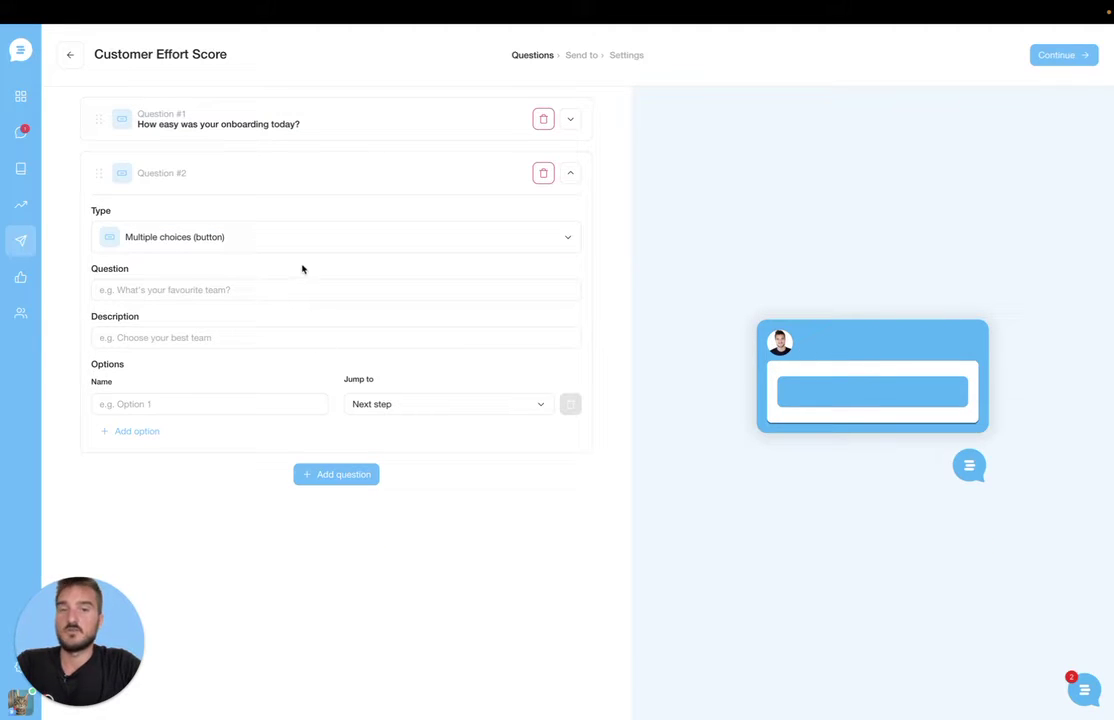
left_click(283, 239)
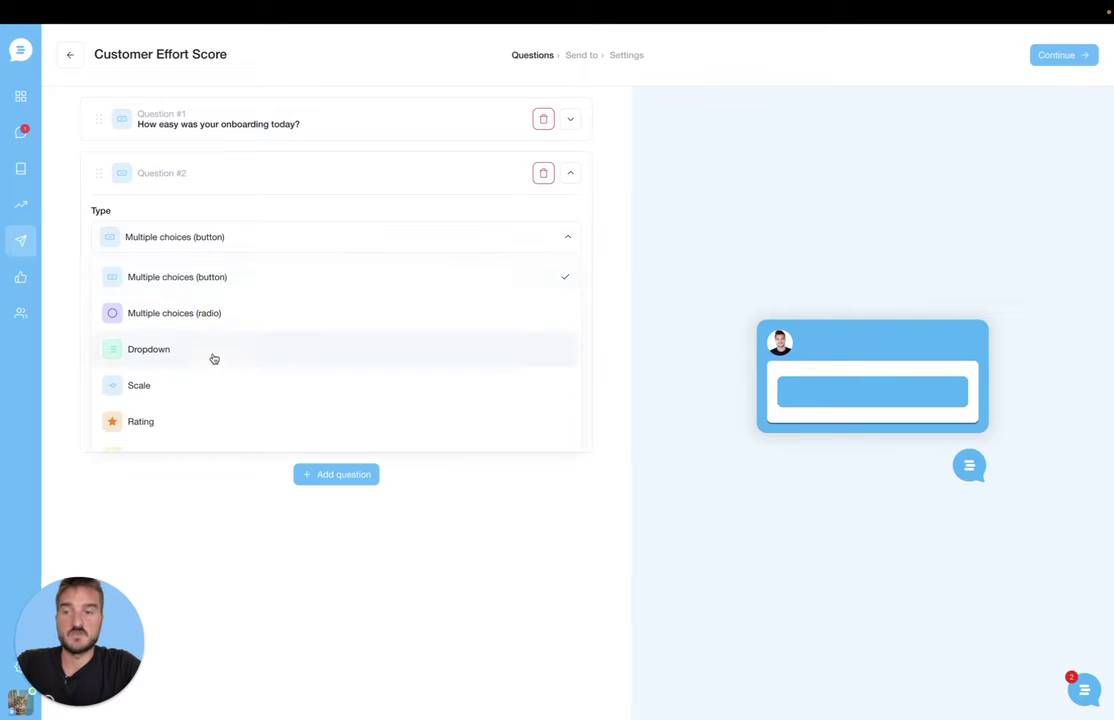
scroll(212, 358, "down", 2)
left_click(168, 433)
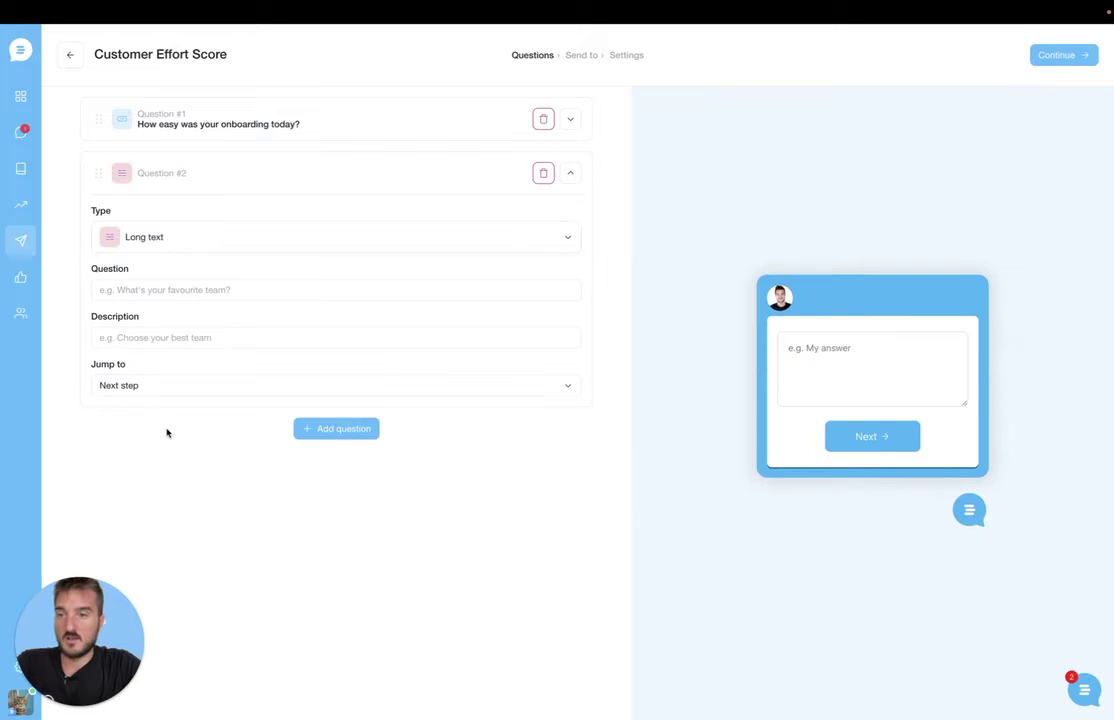
Enter "What can we improve?" as the text of question #2.
left_click(232, 290)
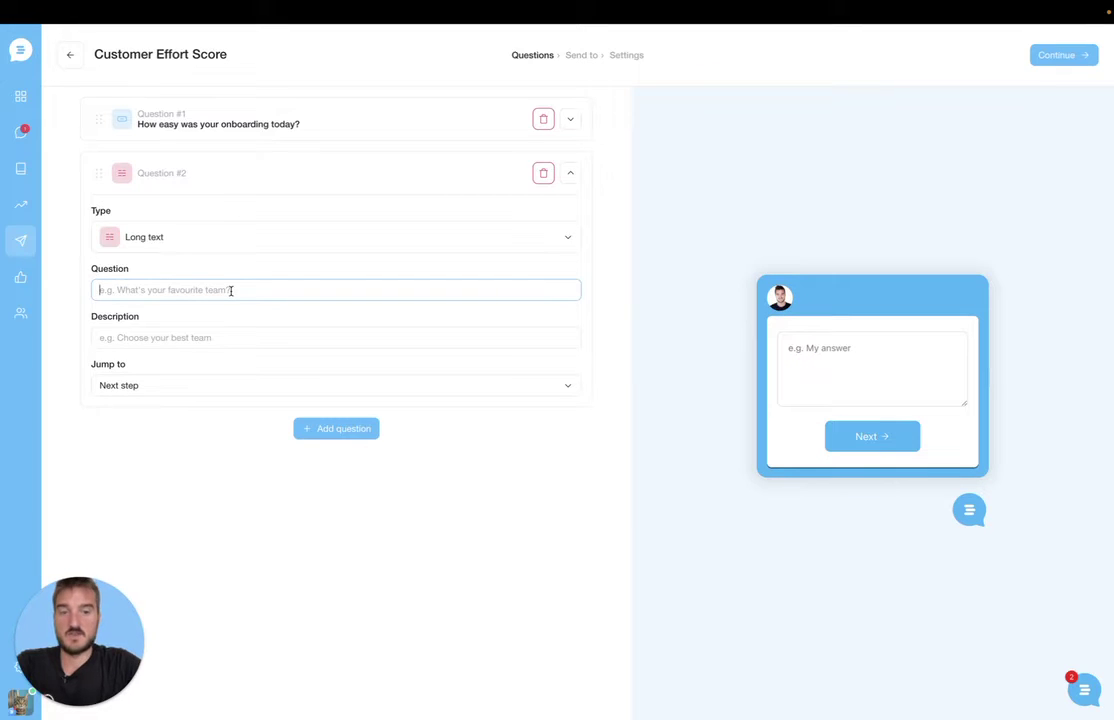
type("What w")
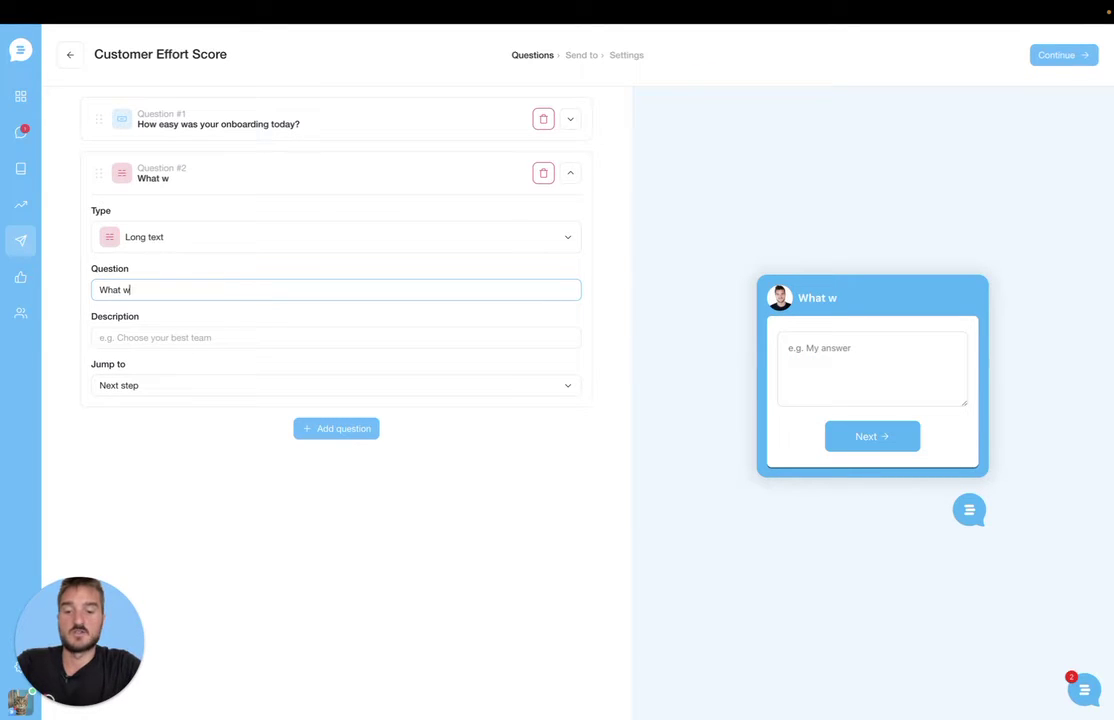
key("BackSpace")
type("can we im")
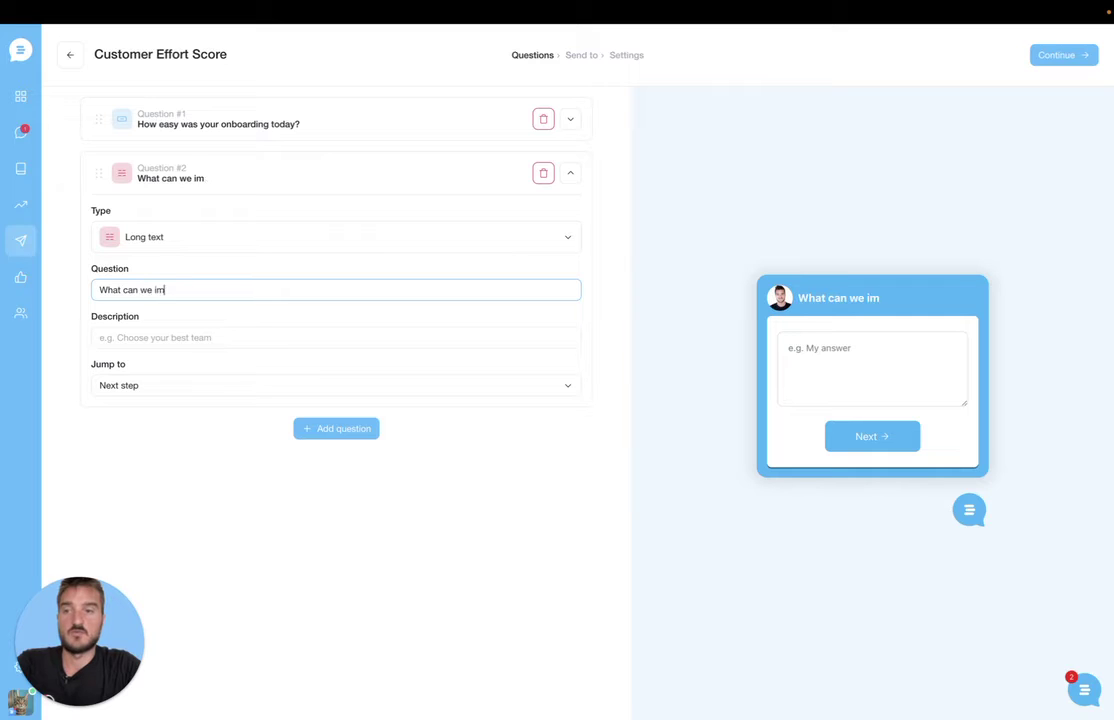
type("prove")
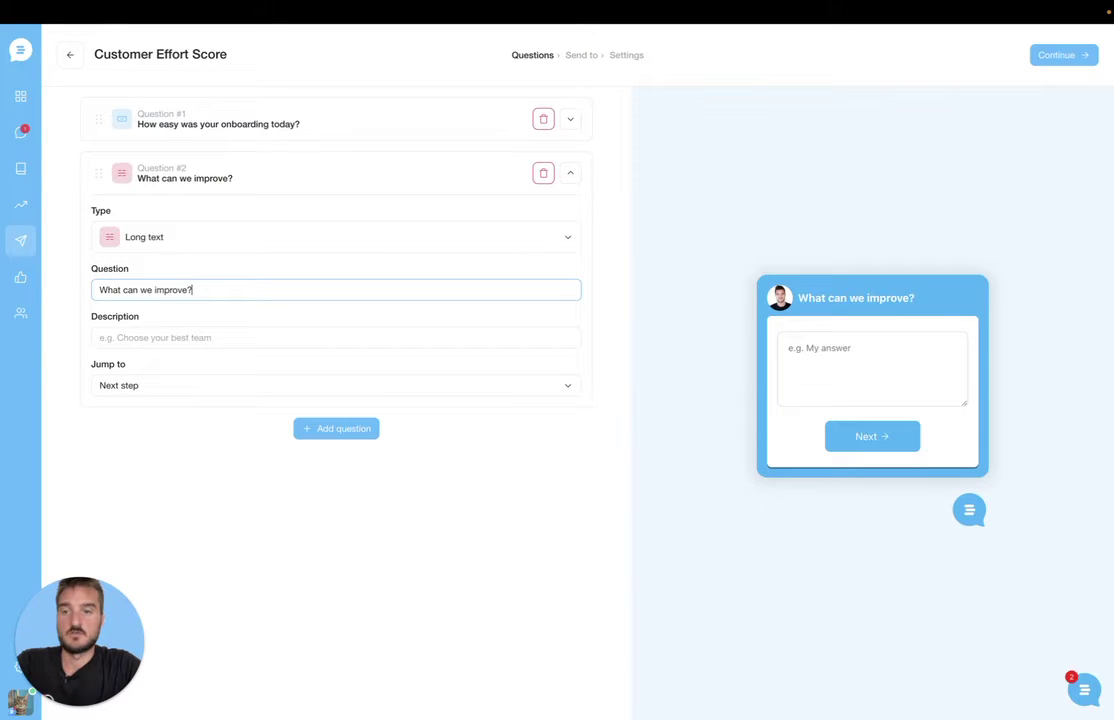
In question #1, make the options Not at all easy and Not Easy jump to the "What can we improve?" question.
left_click(571, 124)
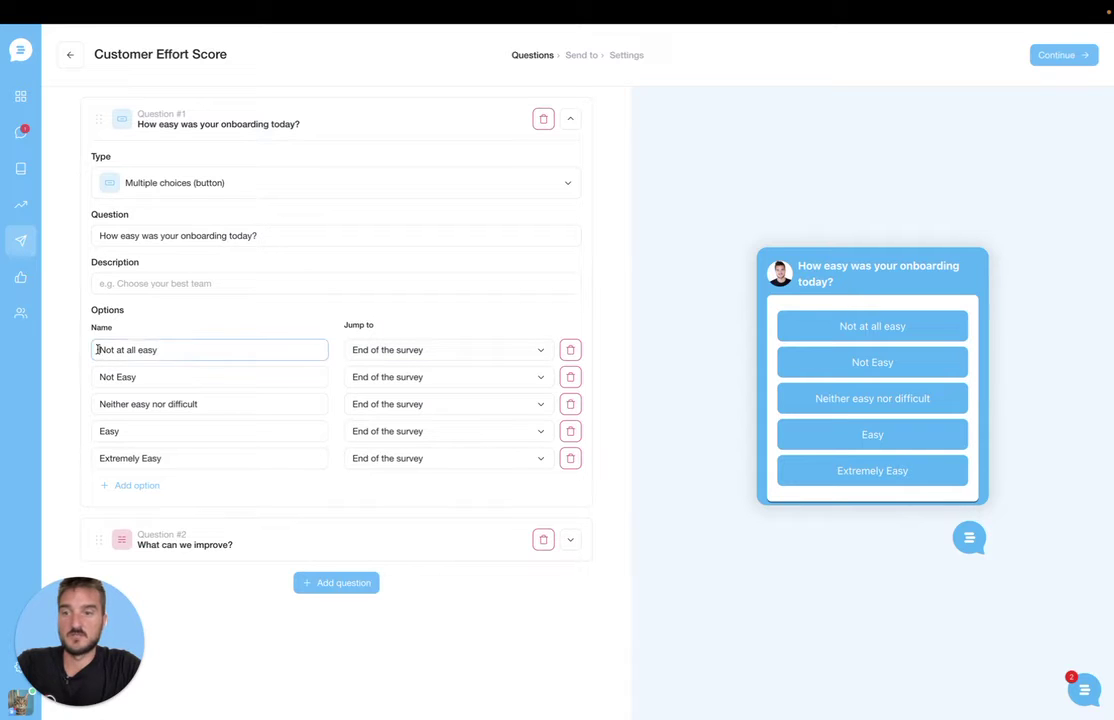
left_click_drag(95, 350, 82, 383)
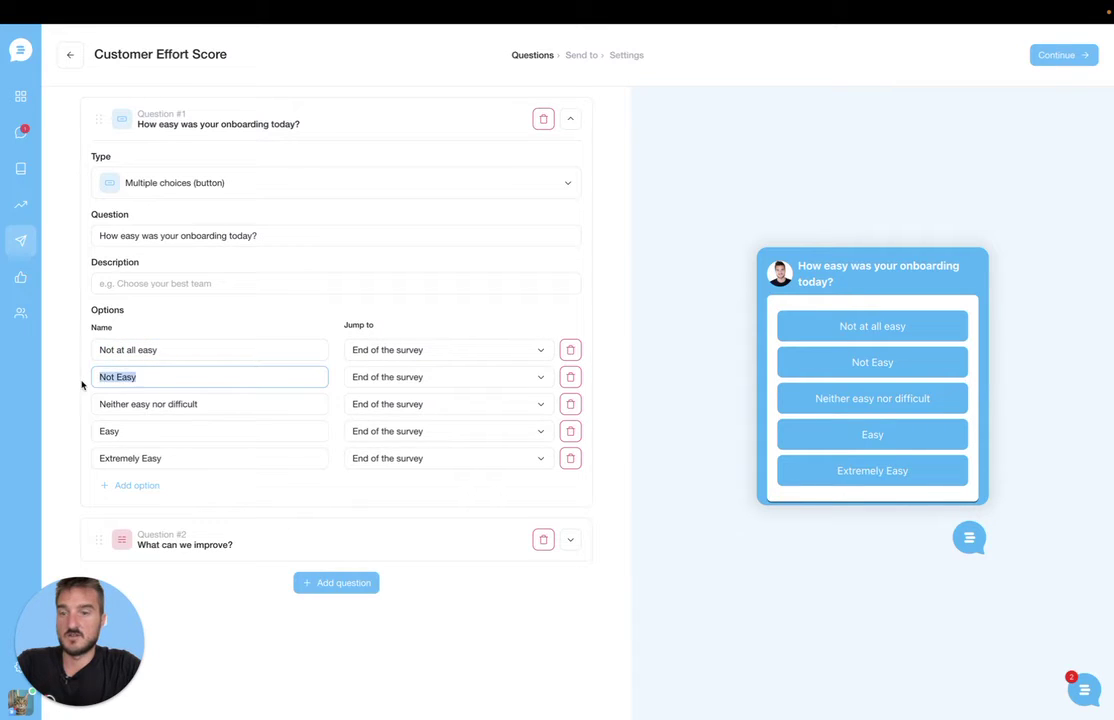
left_click(381, 349)
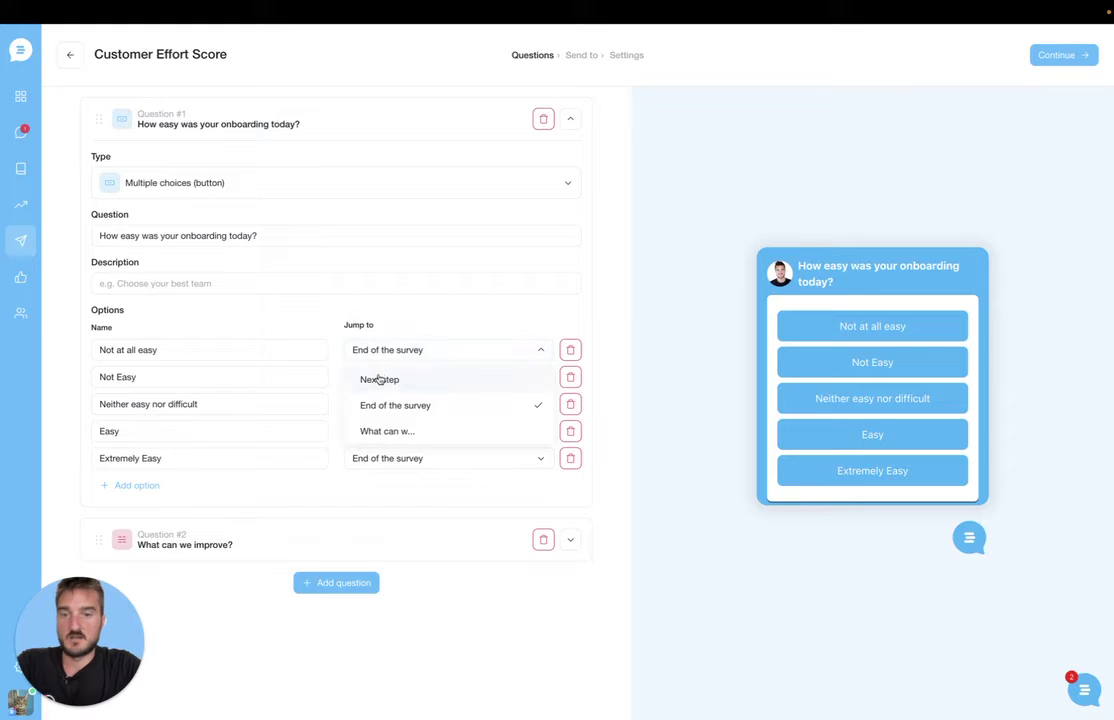
left_click(375, 432)
left_click(398, 387)
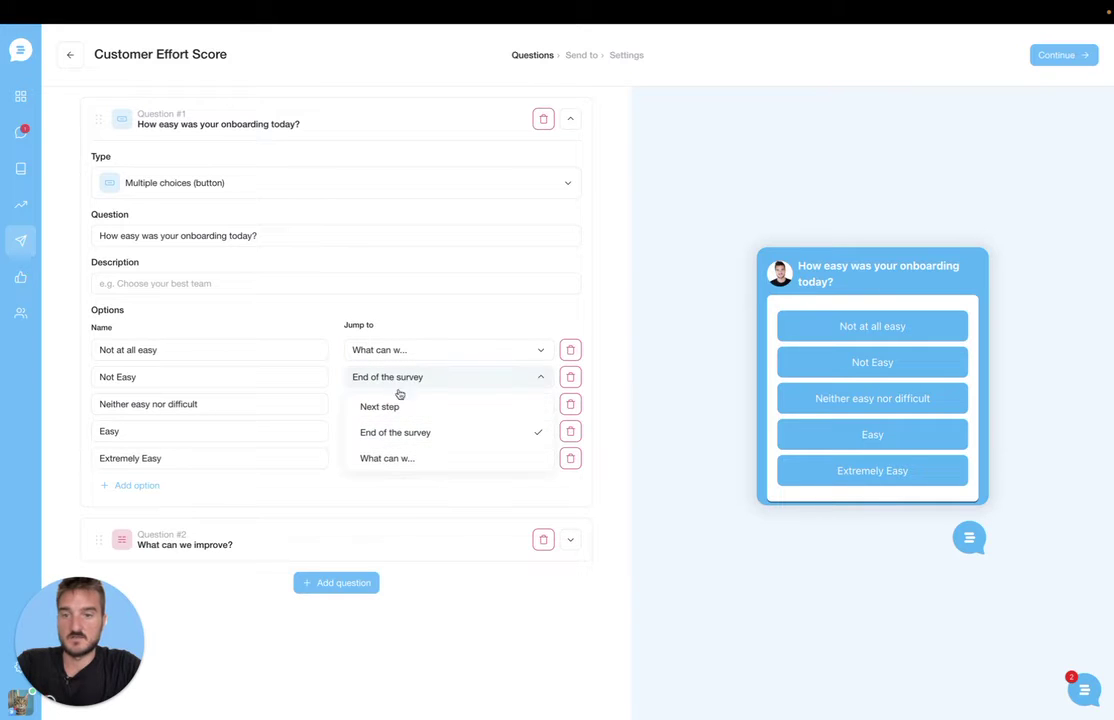
left_click(381, 458)
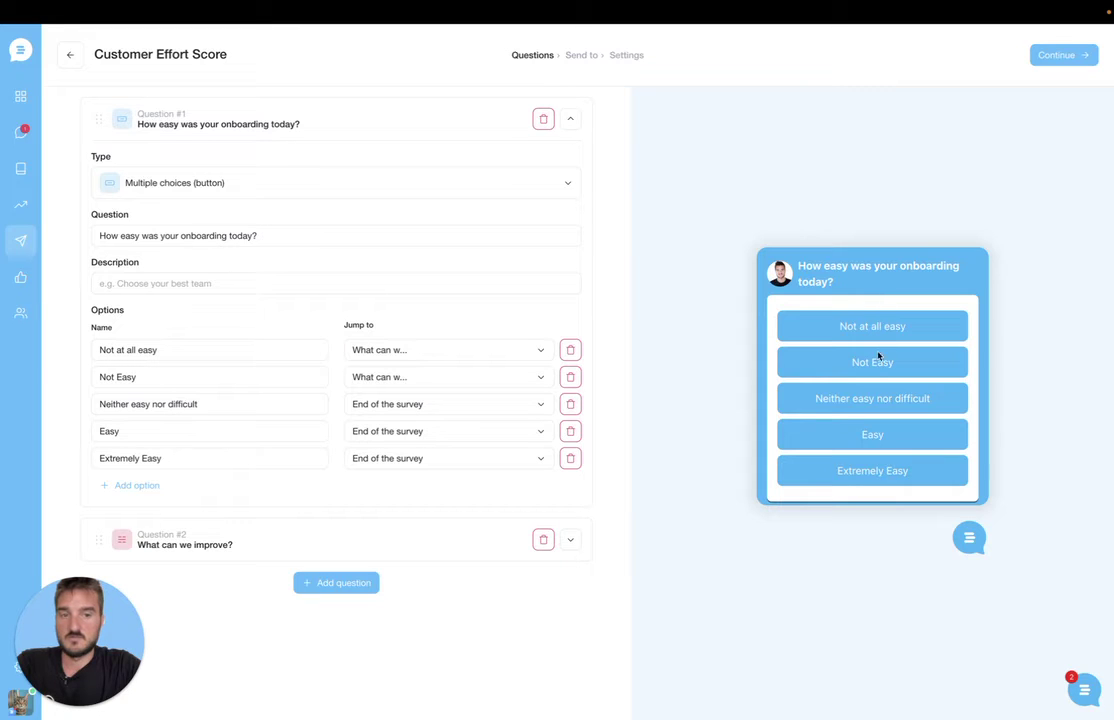
left_click(568, 541)
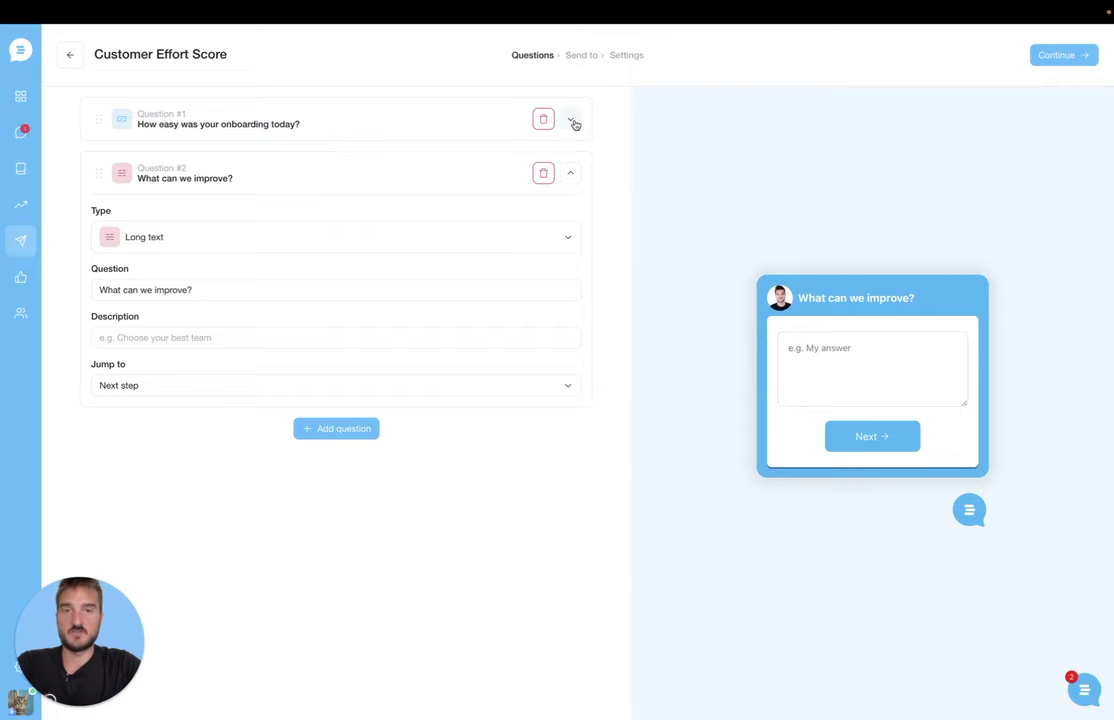
Open the survey's audience conditions and add an Event filter for all users.
left_click(580, 56)
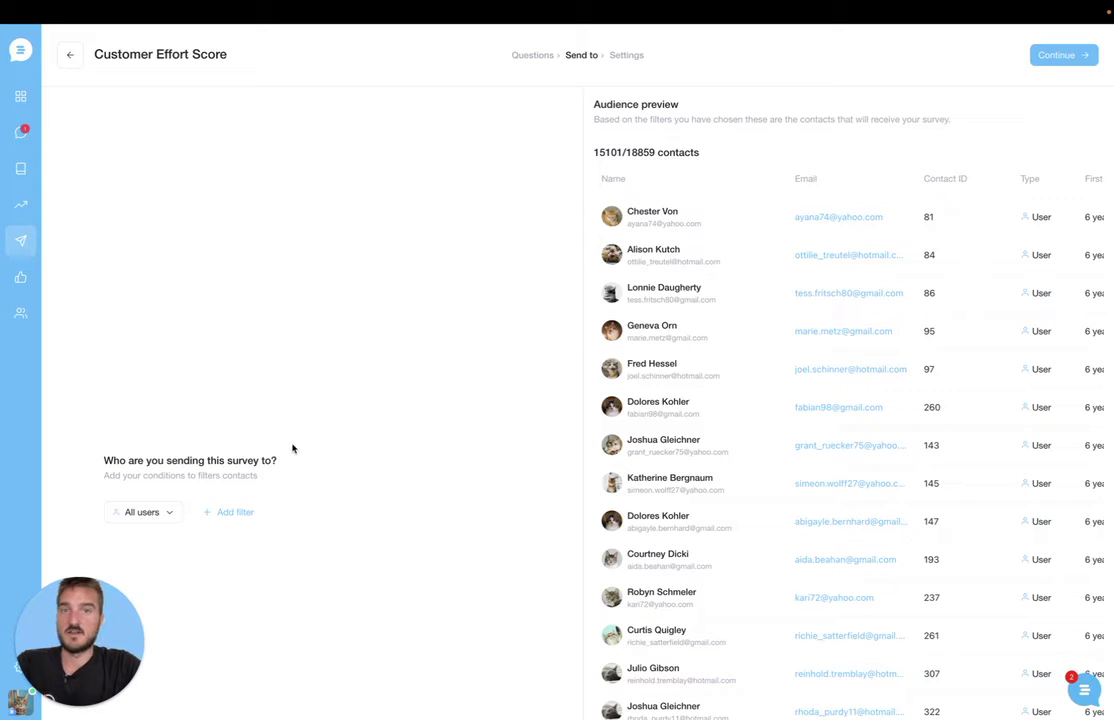
left_click(173, 513)
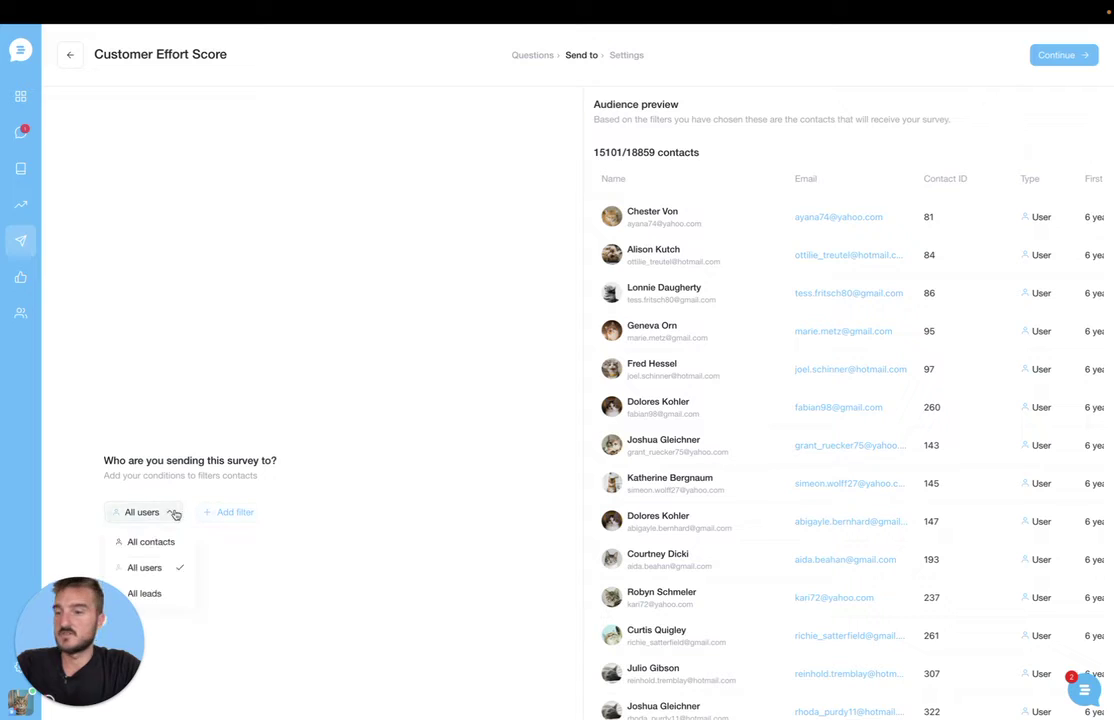
left_click(213, 513)
left_click(215, 512)
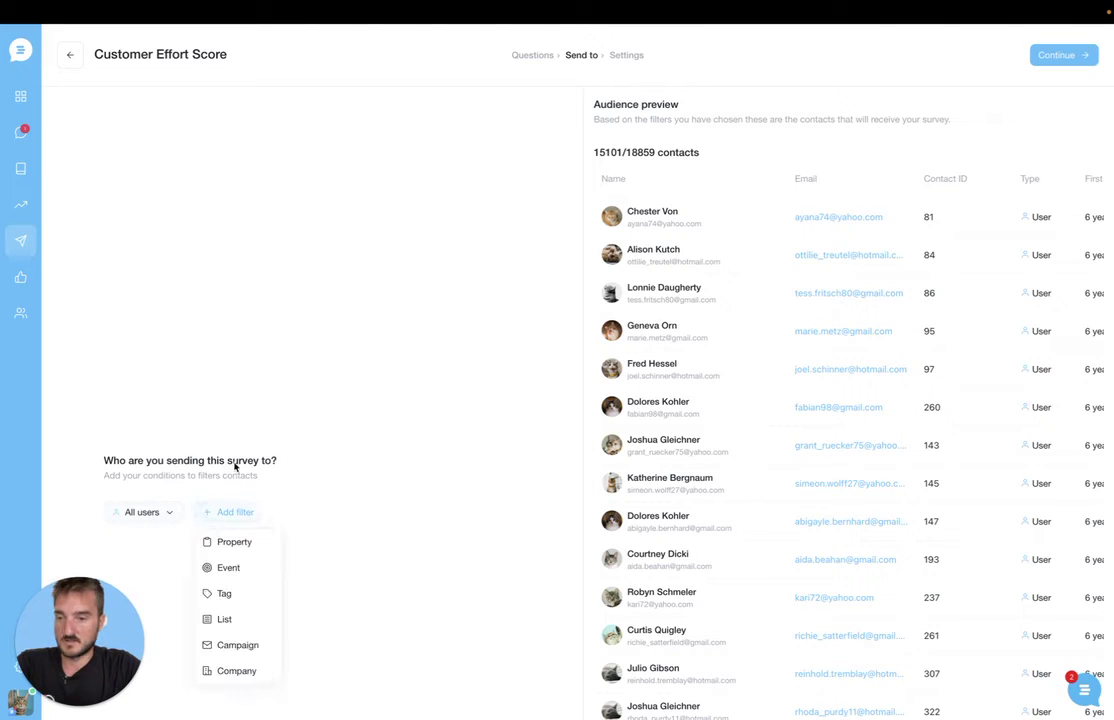
left_click(259, 568)
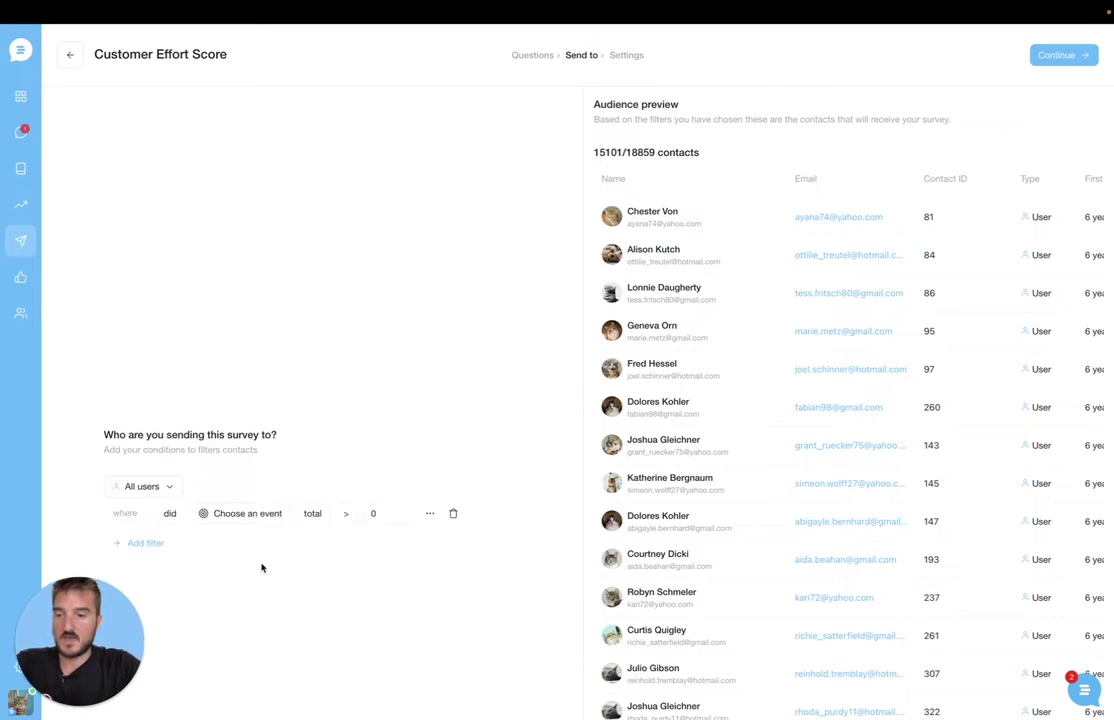
Search the events for "si" and choose sign up register as the filter's event.
left_click(240, 514)
left_click(264, 284)
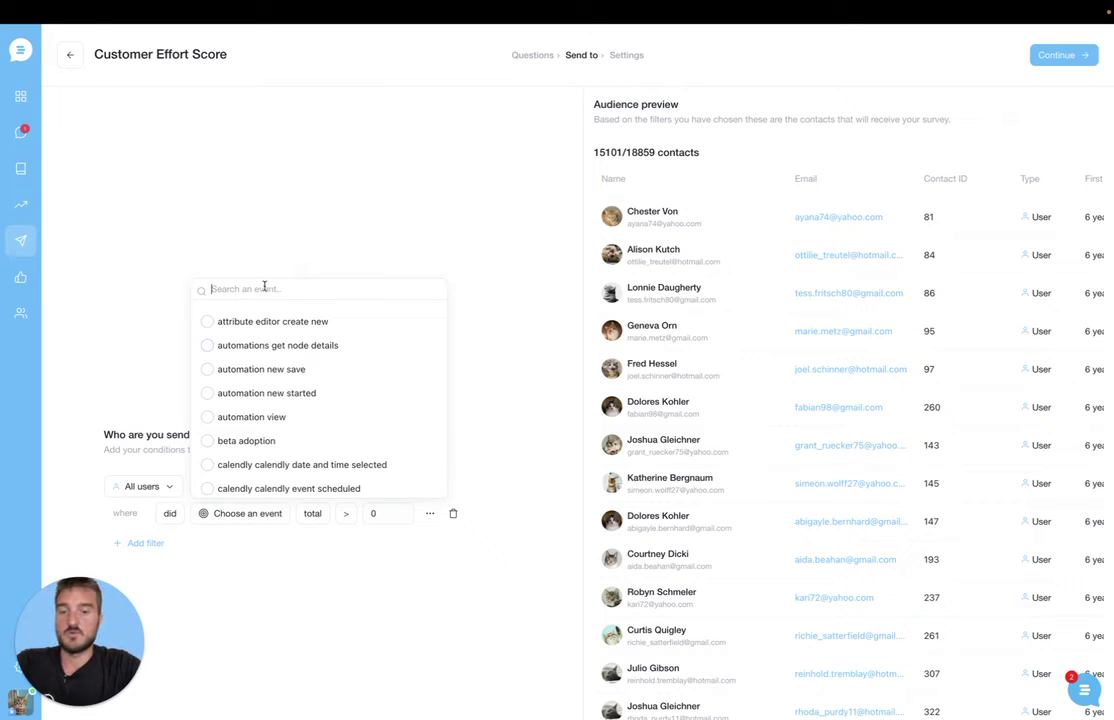
type("signup")
key("BackSpace")
key("BackSpace")
key("BackSpace")
key("BackSpace")
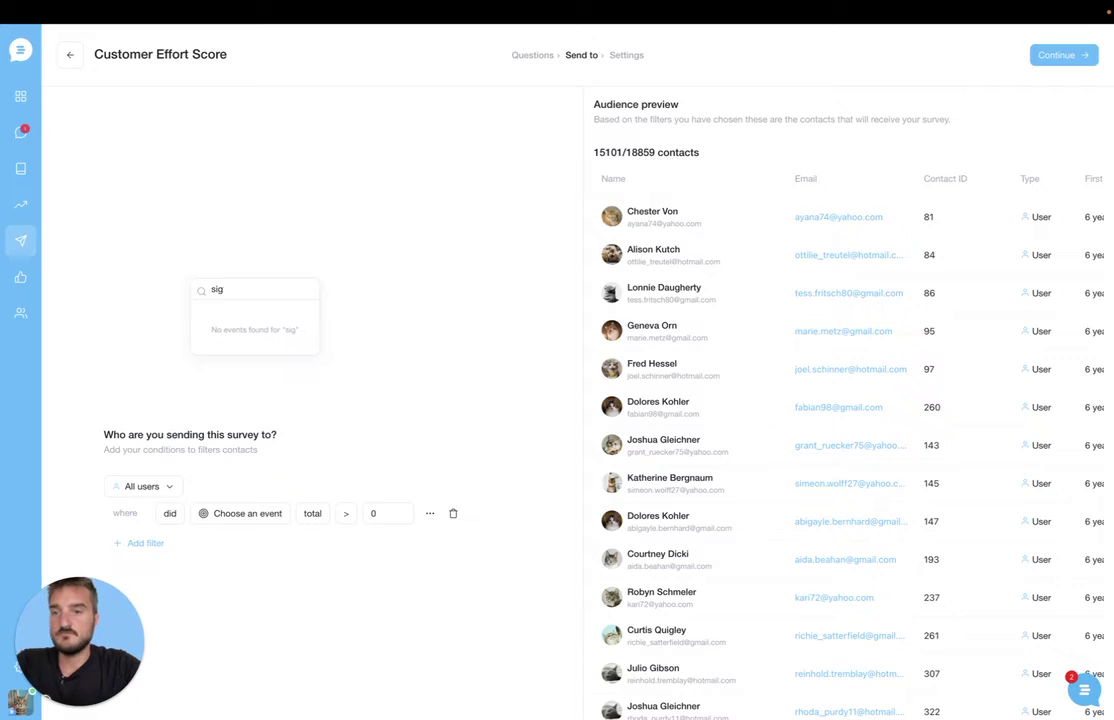
scroll(286, 390, "down", 3)
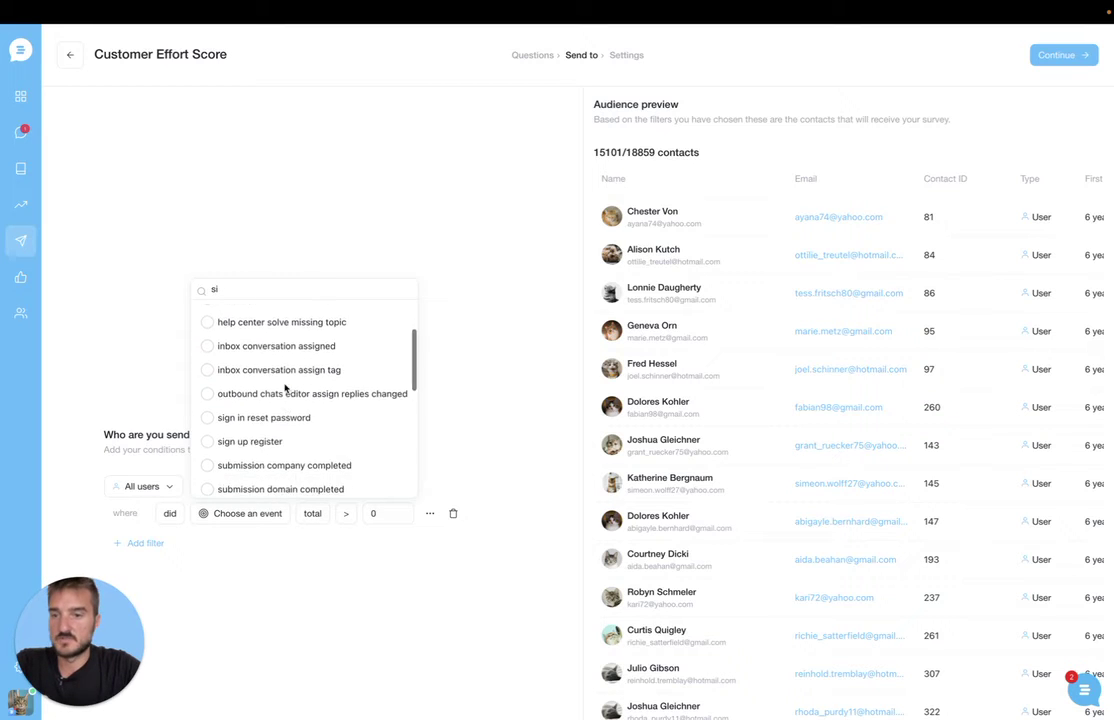
left_click(207, 385)
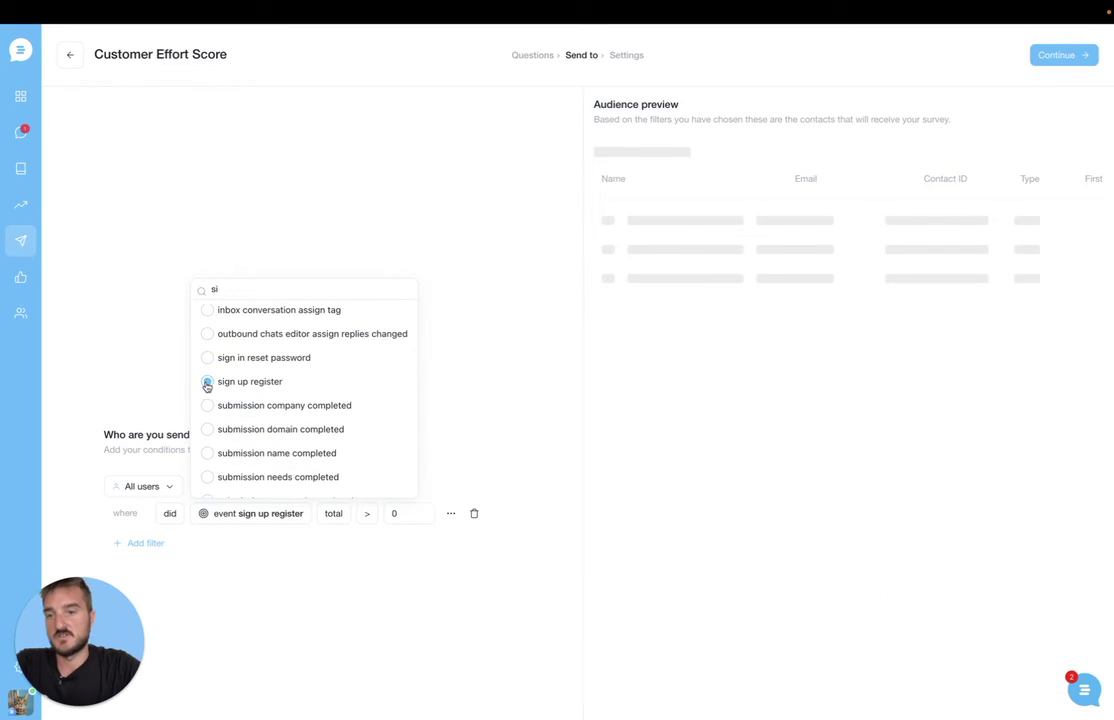
left_click(482, 326)
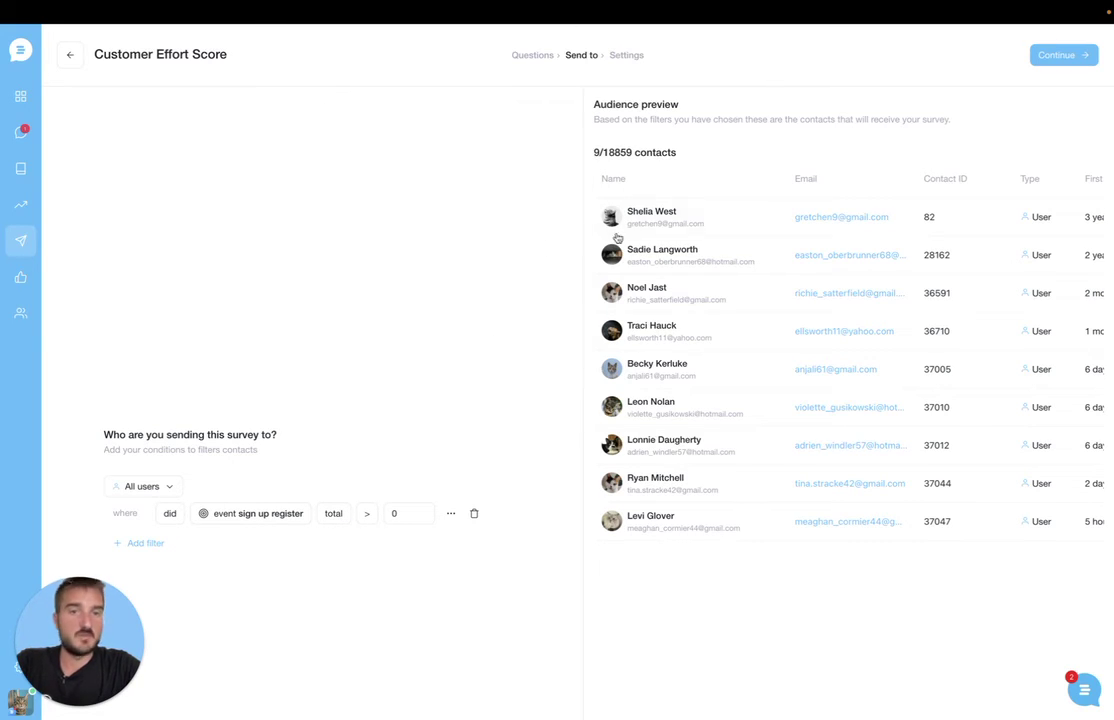
In the survey's settings, enable stopping after a certain date and set the ending date to 30/08/2022.
left_click(634, 58)
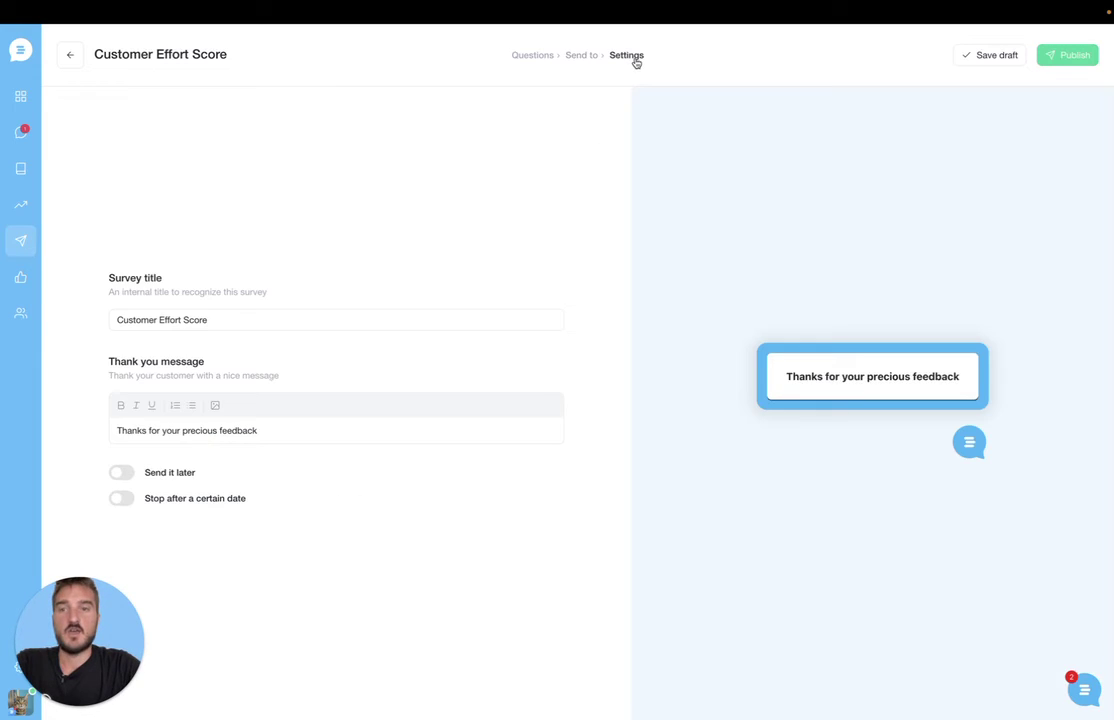
left_click(281, 433)
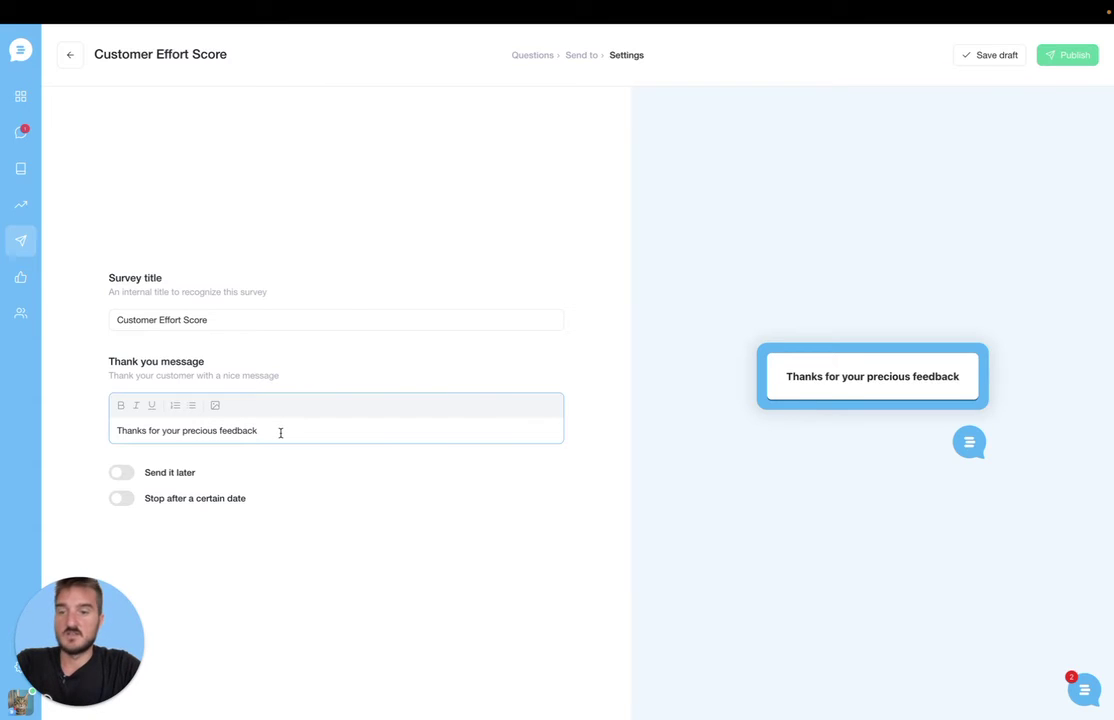
left_click(123, 499)
left_click(179, 513)
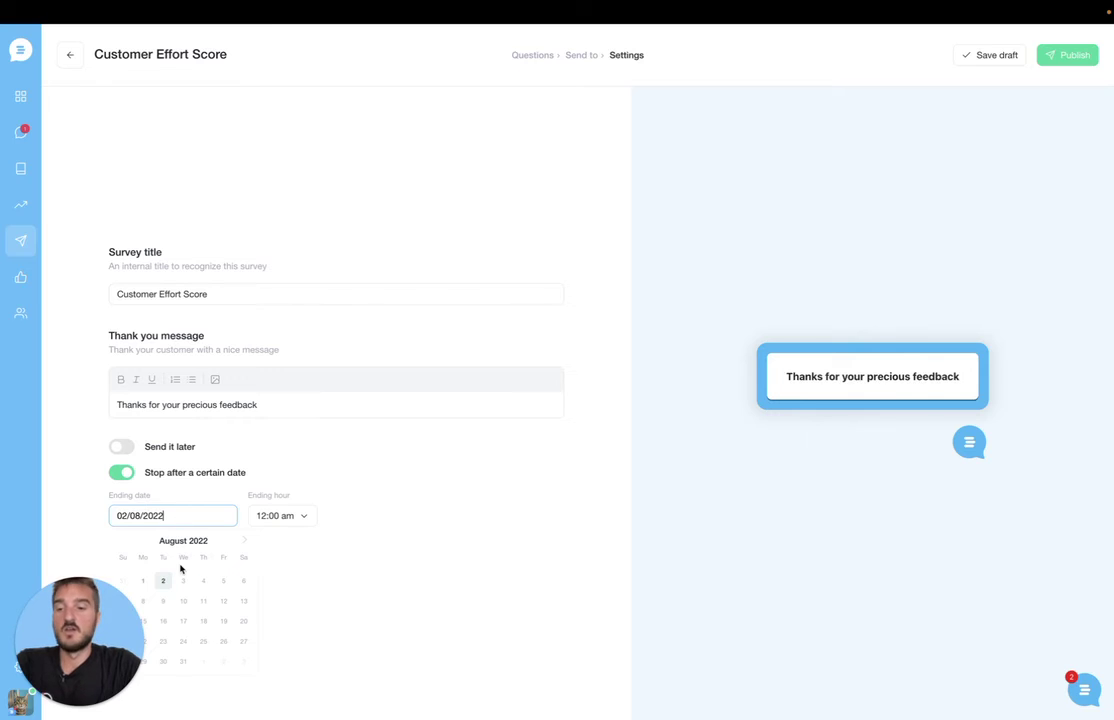
left_click(164, 663)
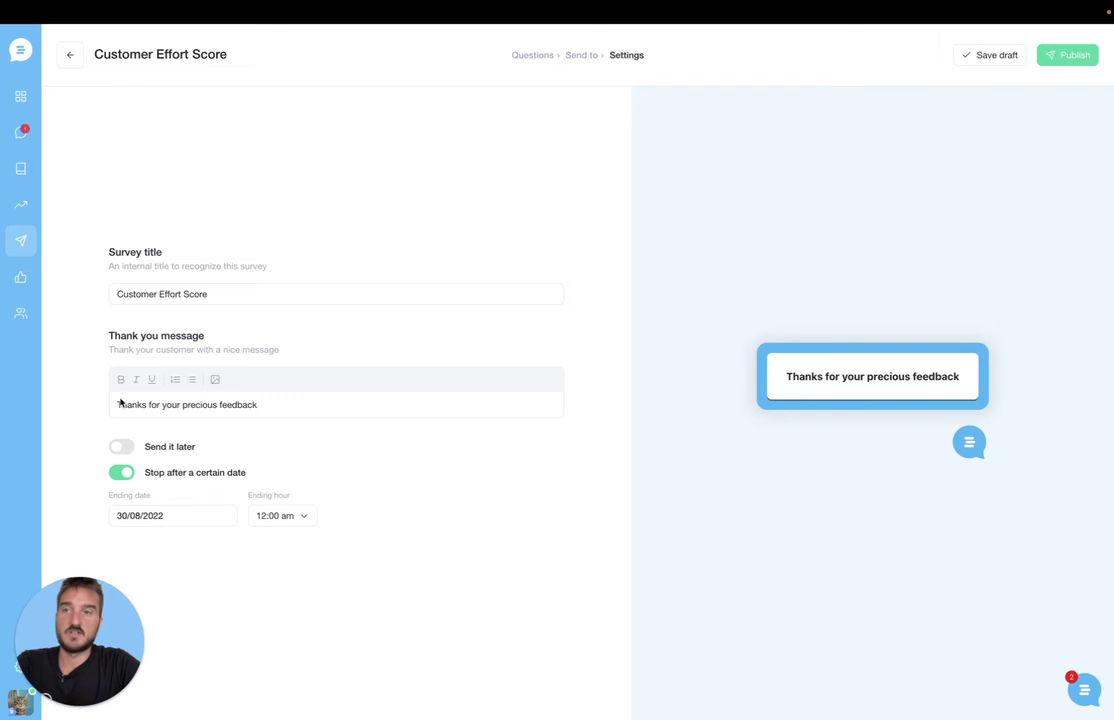
Leave the survey editor without publishing and return to the survey list.
left_click(71, 57)
left_click(71, 57)
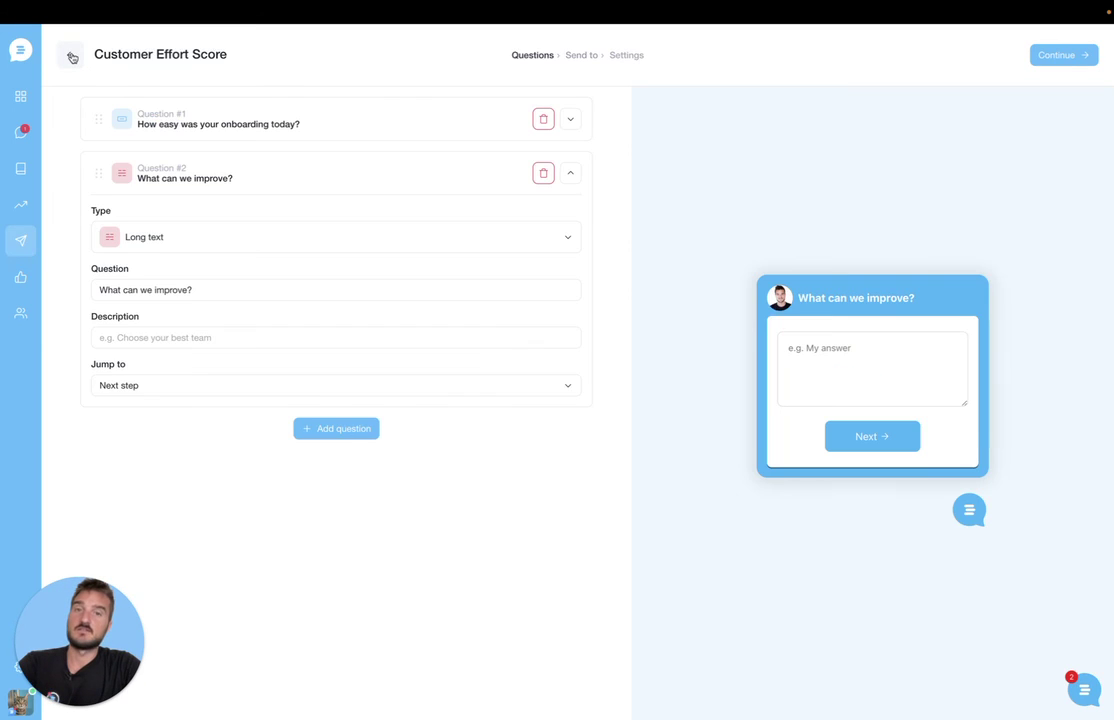
left_click(71, 57)
left_click(71, 57)
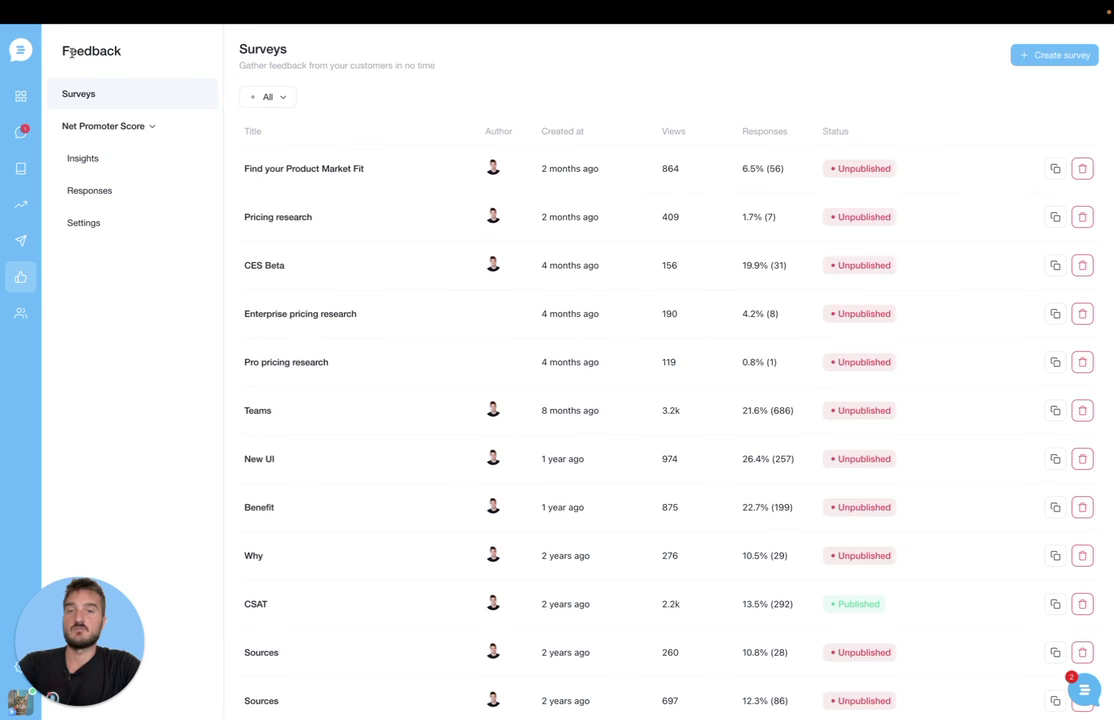